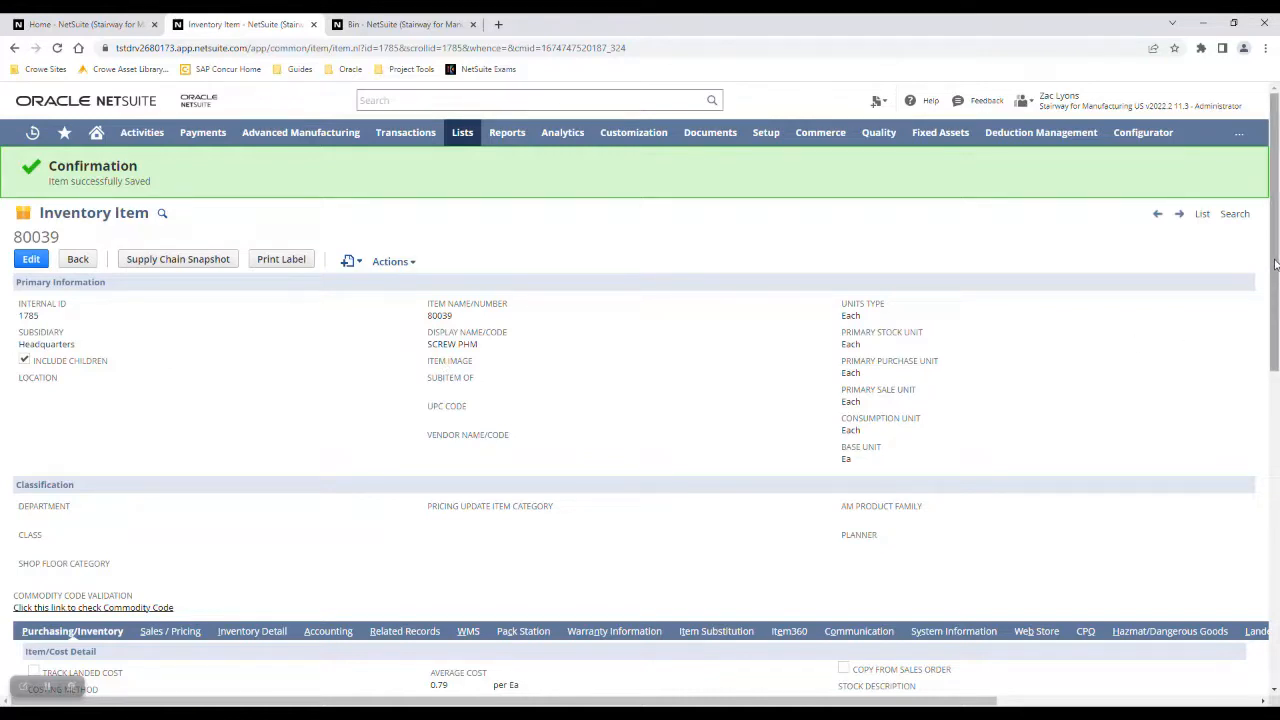
Review item 80039's purchasing, inventory and bin number details, then open the bin record tab.
left_click_drag(1274, 263, 1262, 434)
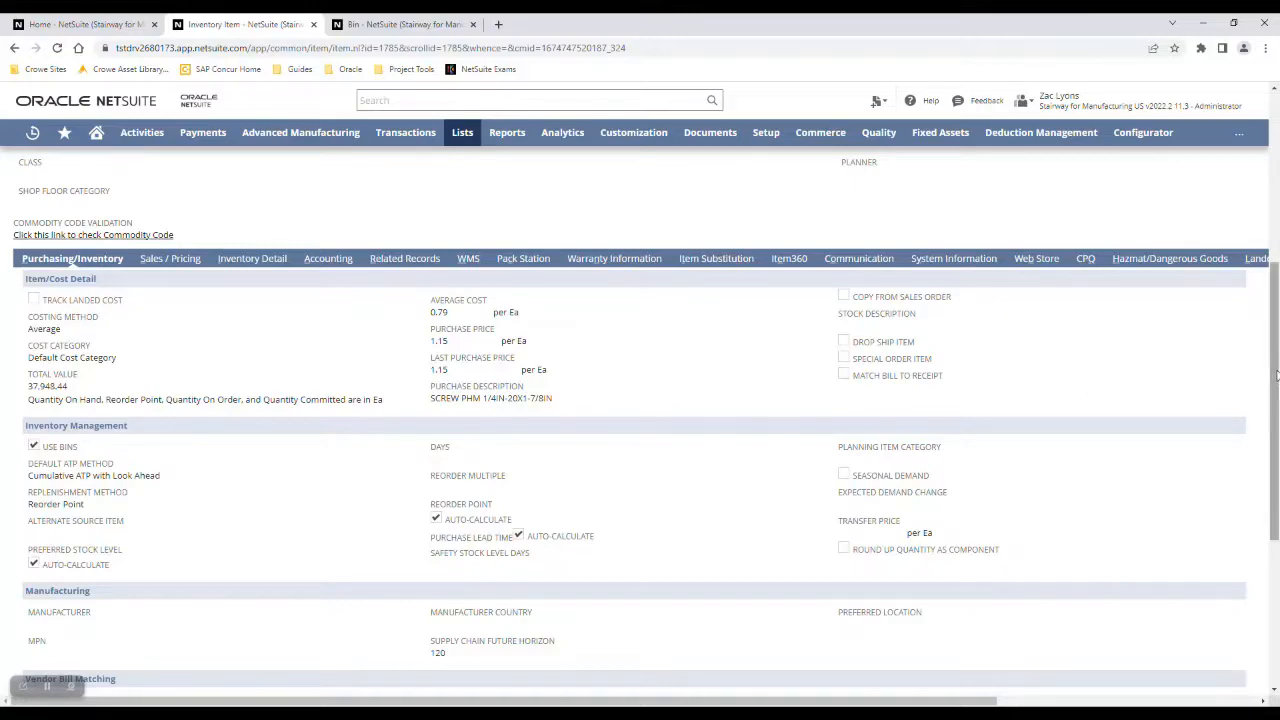
left_click_drag(1276, 375, 1276, 518)
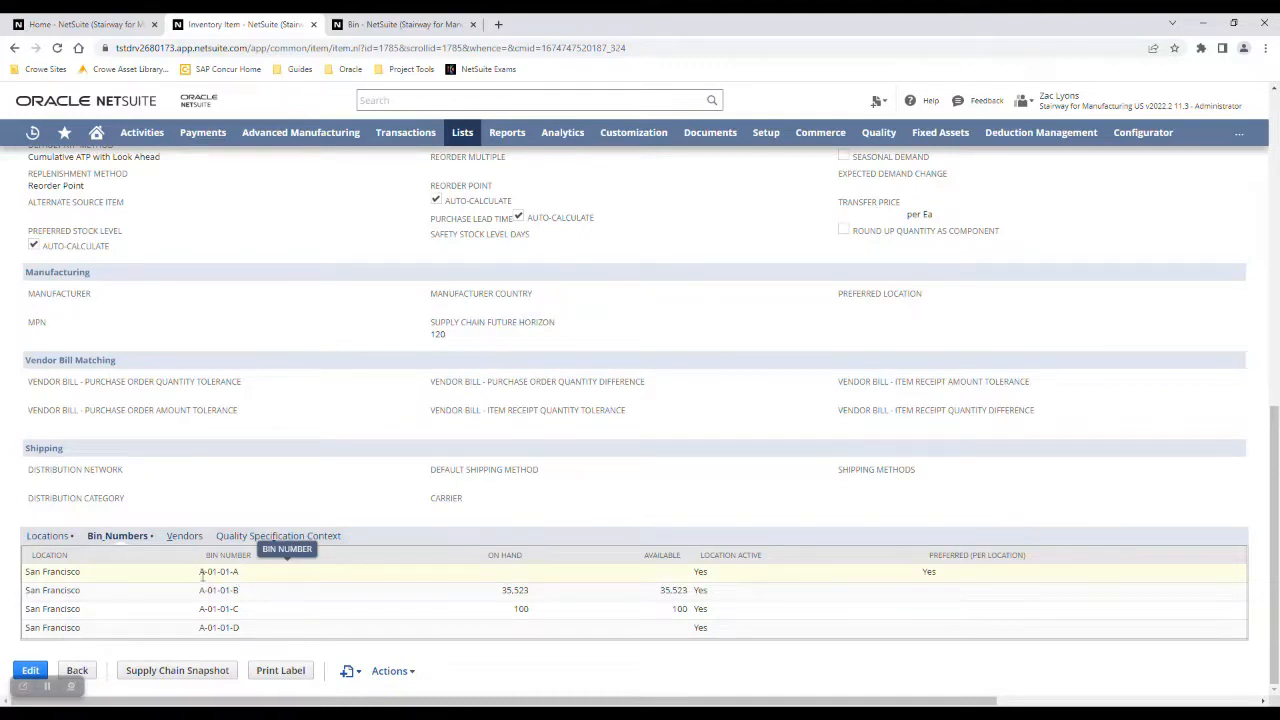
left_click(379, 30)
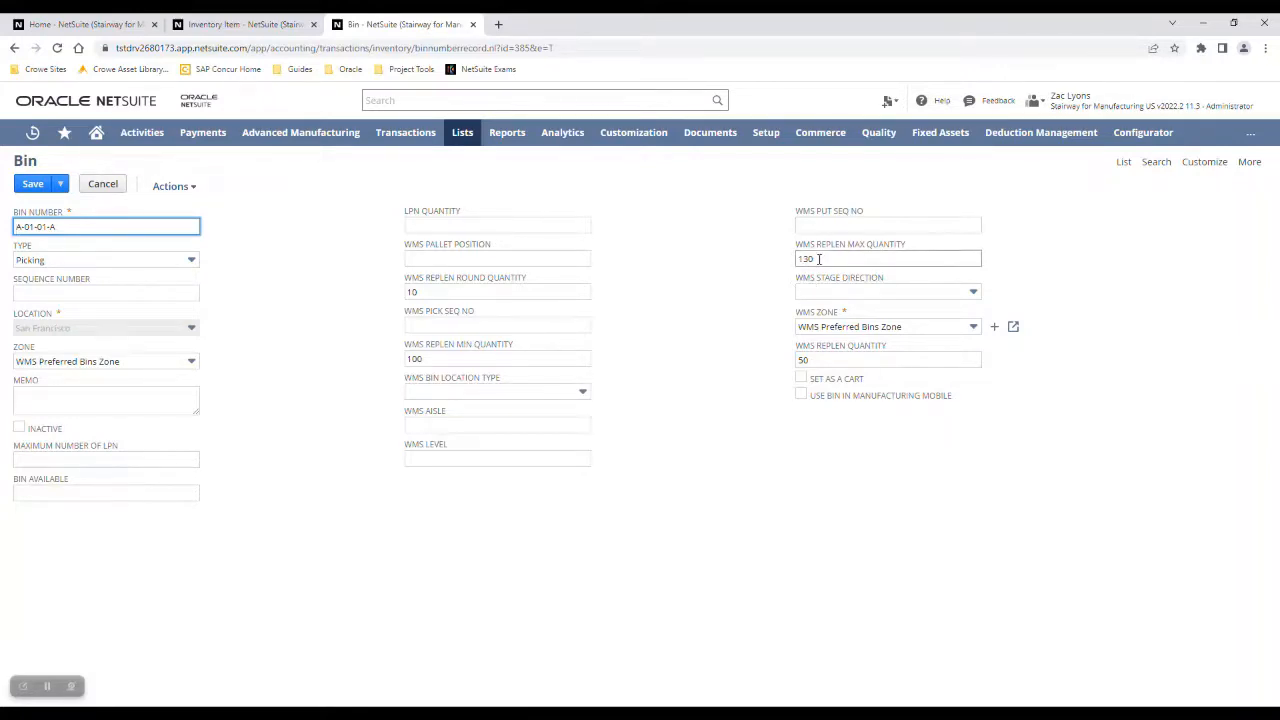
Return to the home page and switch to the WMS Warehouse Manager role.
left_click(55, 28)
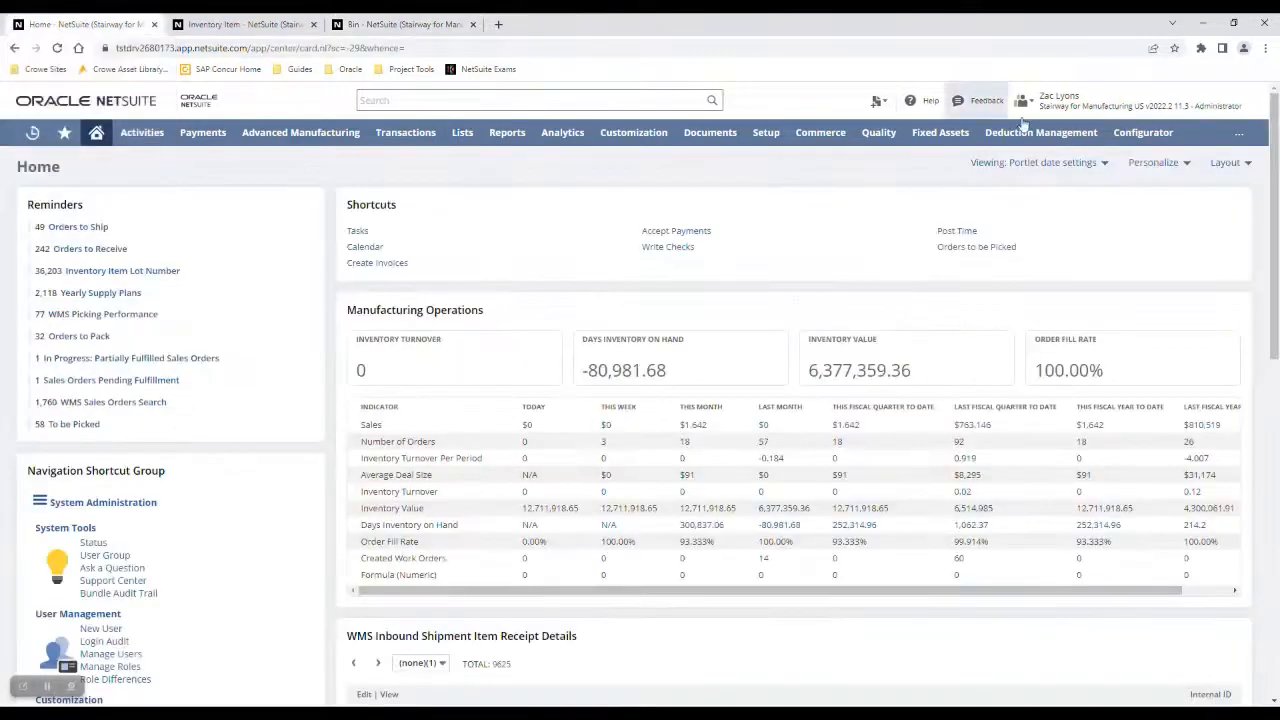
mouse_move(1165, 105)
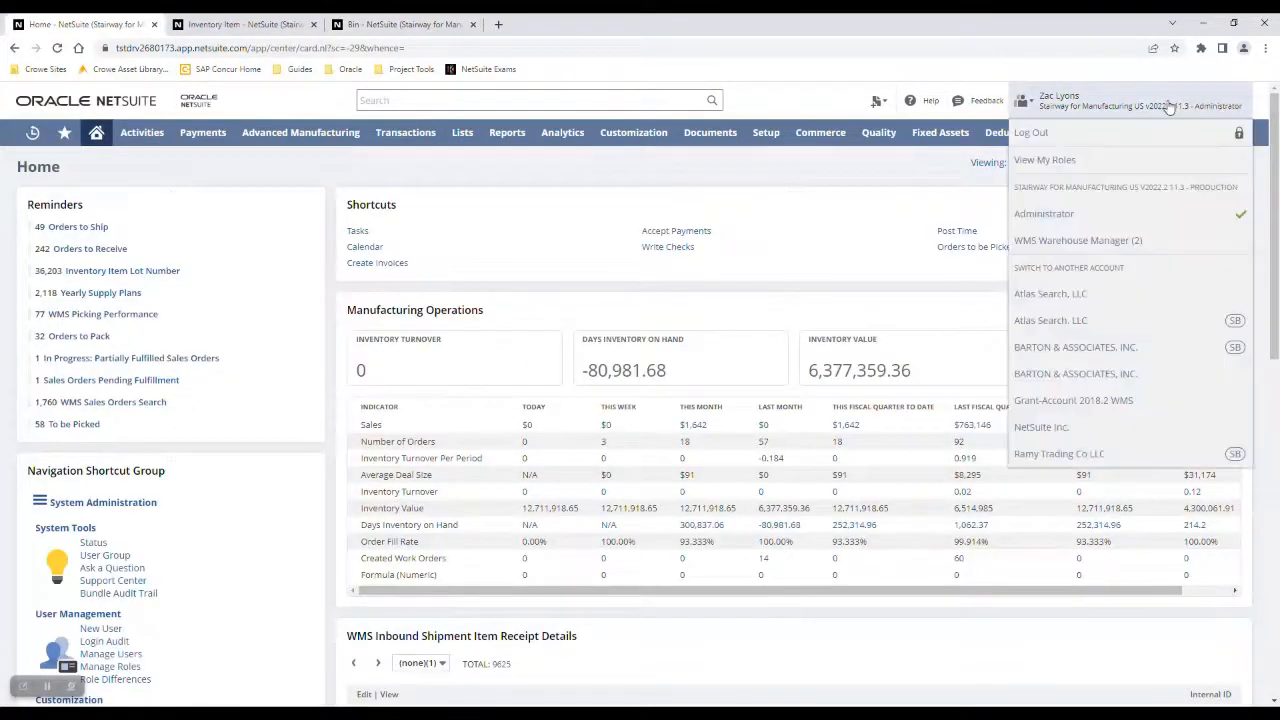
left_click(1131, 247)
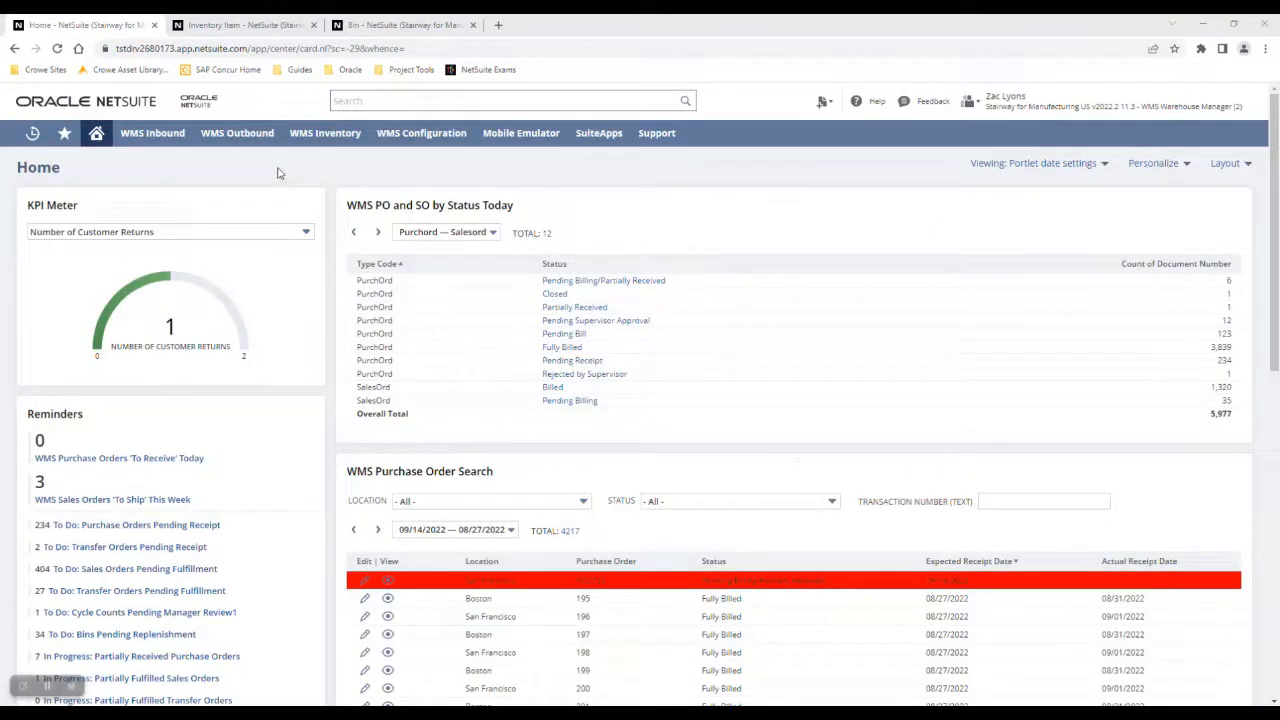
Open Generate Bin Replenishment Tasks and display replenishment candidates for the San Francisco location.
mouse_move(325, 134)
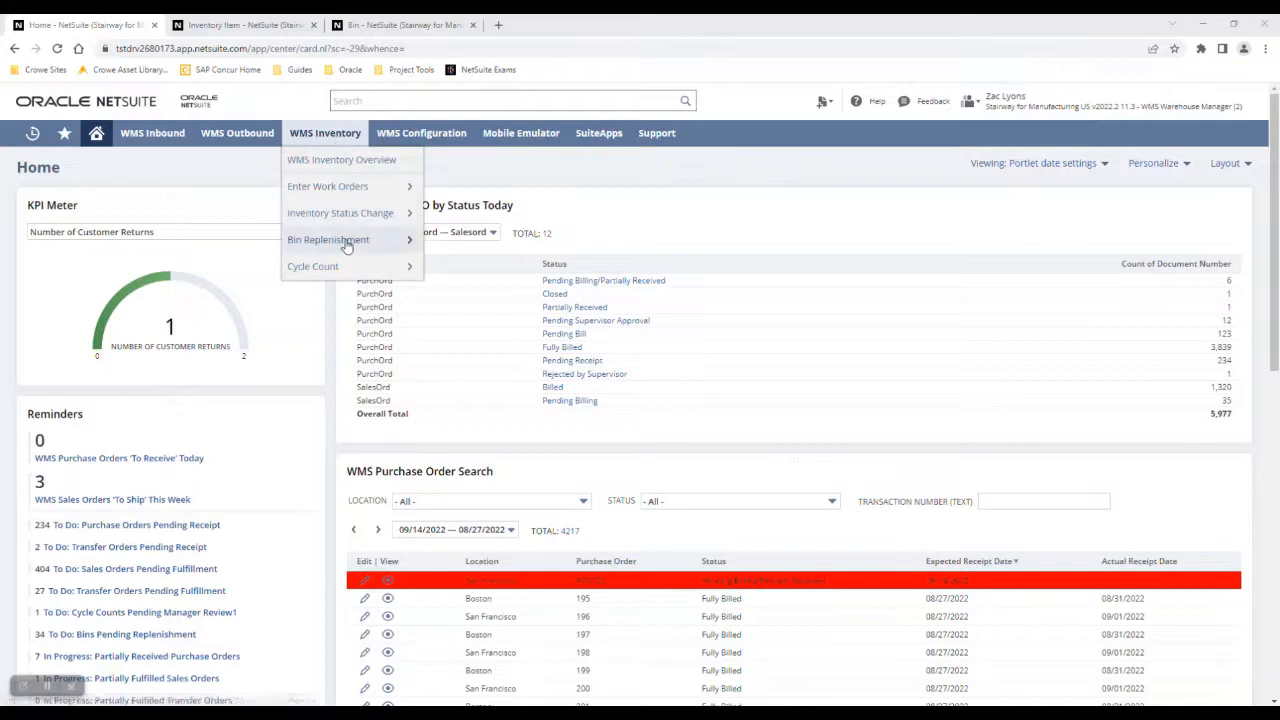
mouse_move(346, 245)
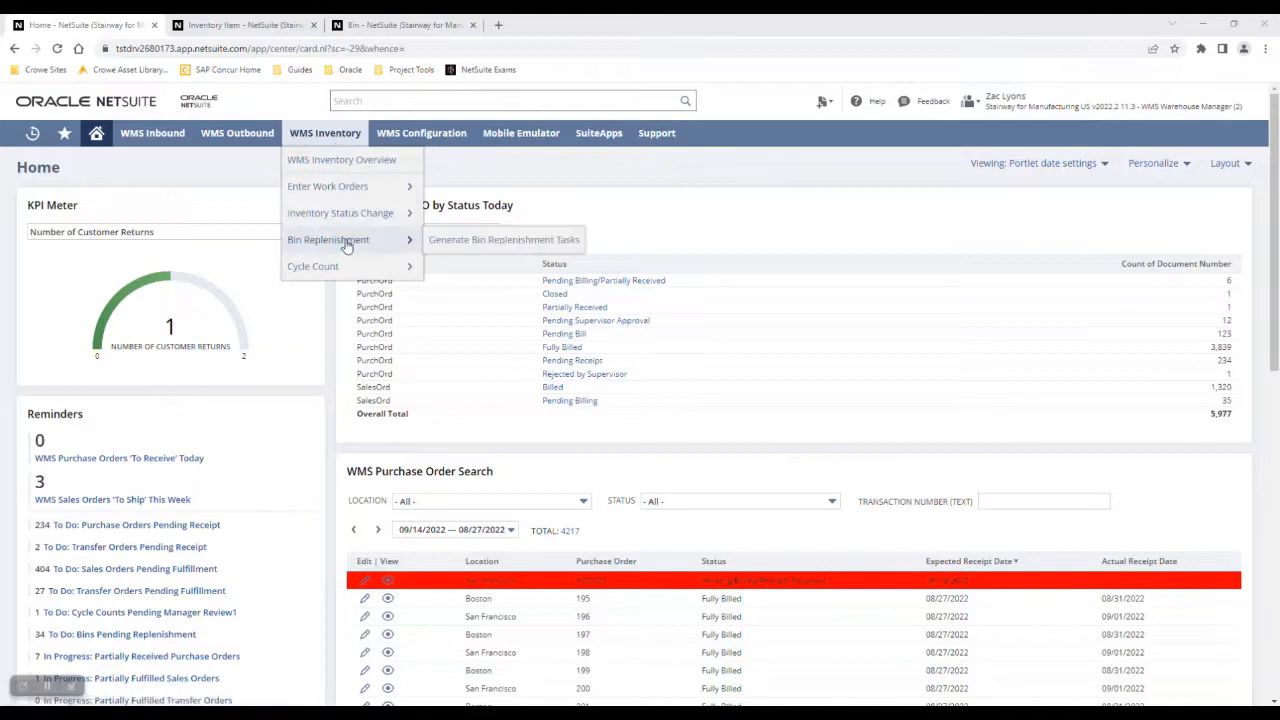
left_click(455, 247)
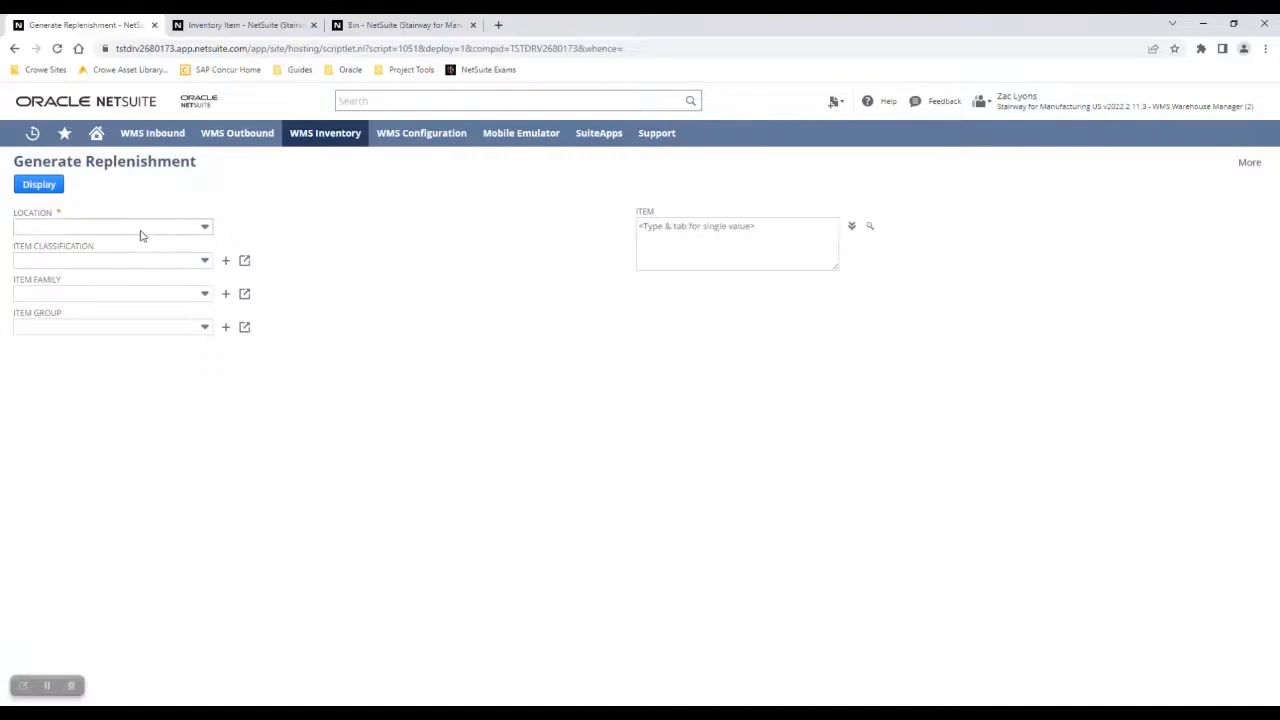
left_click(136, 229)
left_click(80, 338)
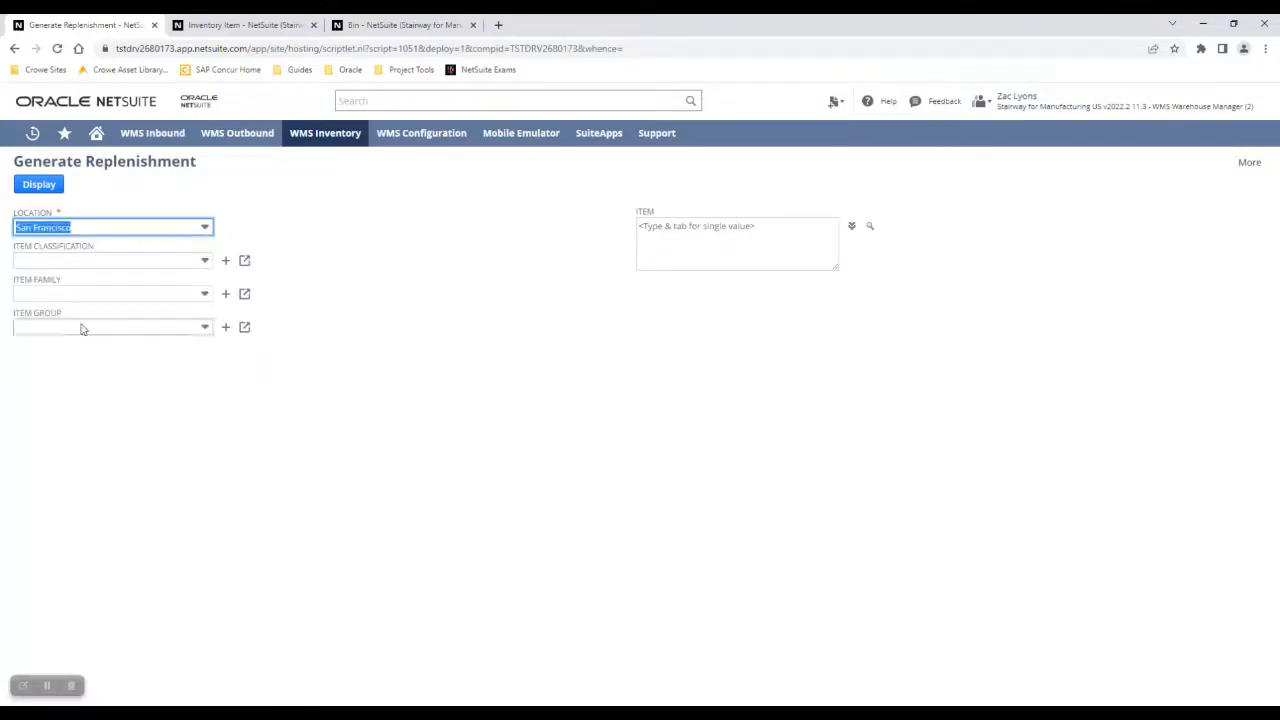
left_click(40, 189)
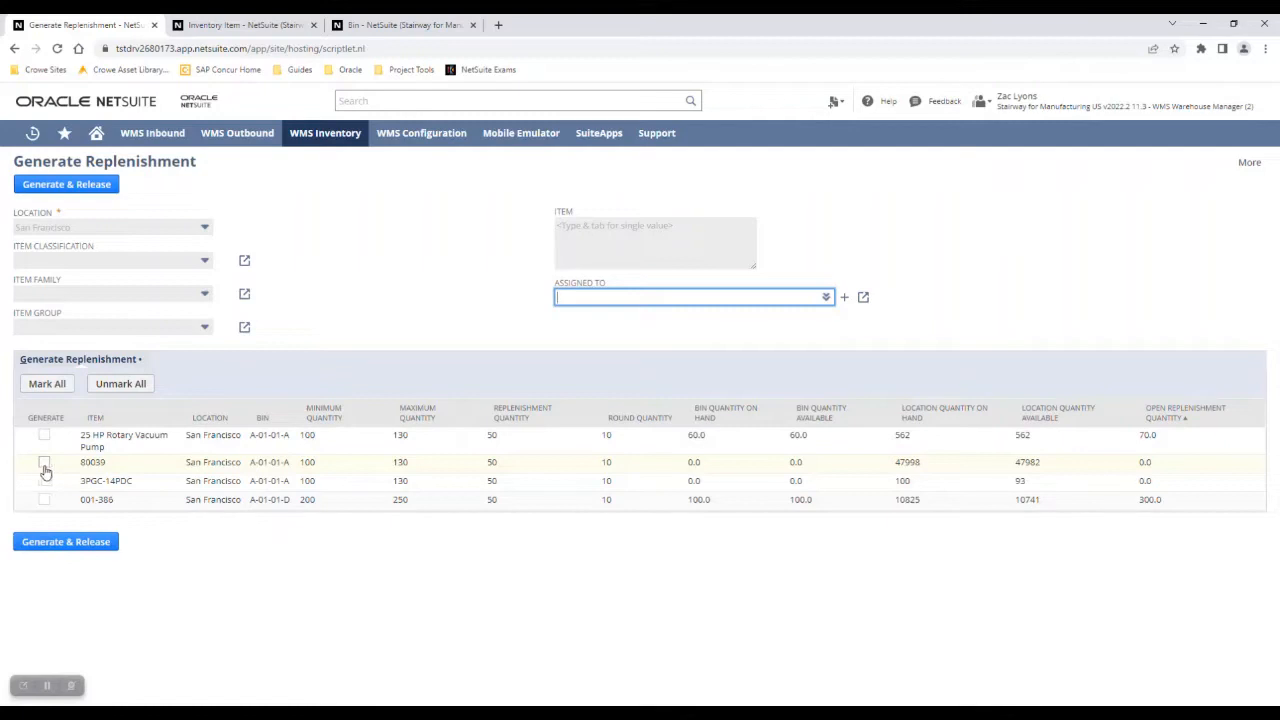
Mark item 80039 and generate and release its replenishment tasks.
left_click(44, 464)
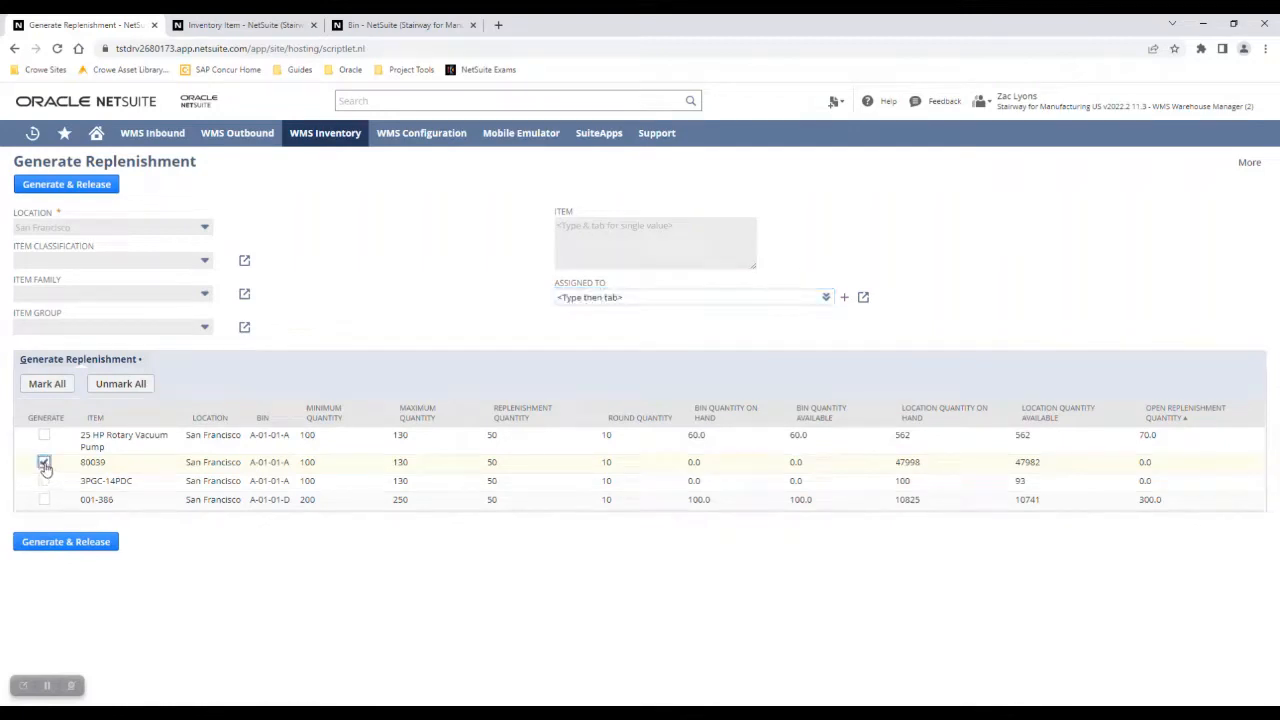
left_click(63, 188)
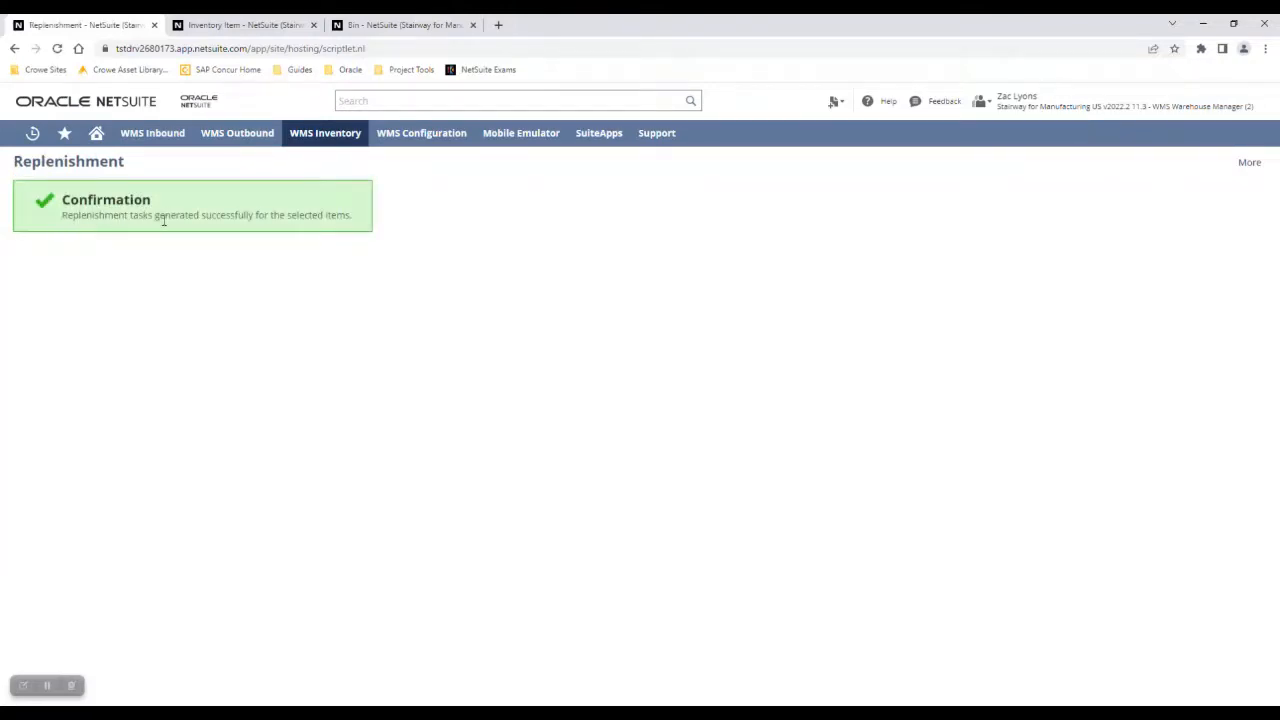
Switch back to the Administrator role.
mouse_move(1117, 113)
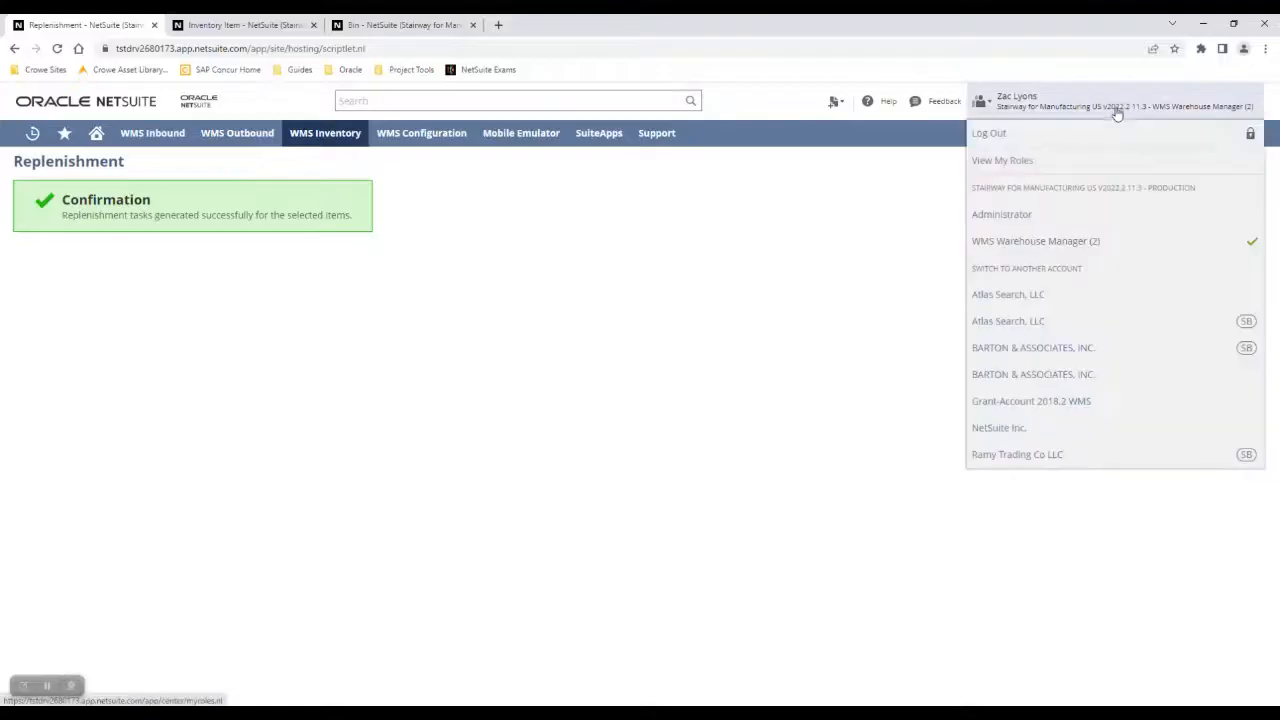
left_click(1031, 218)
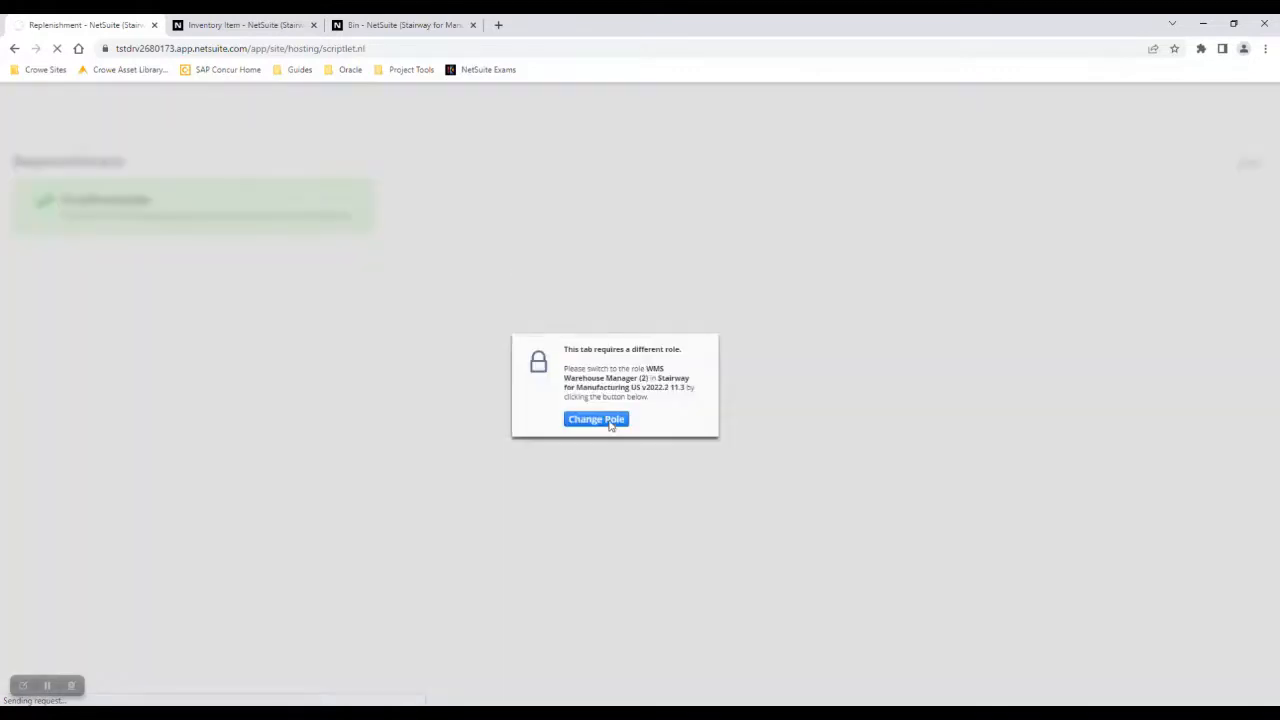
left_click(609, 424)
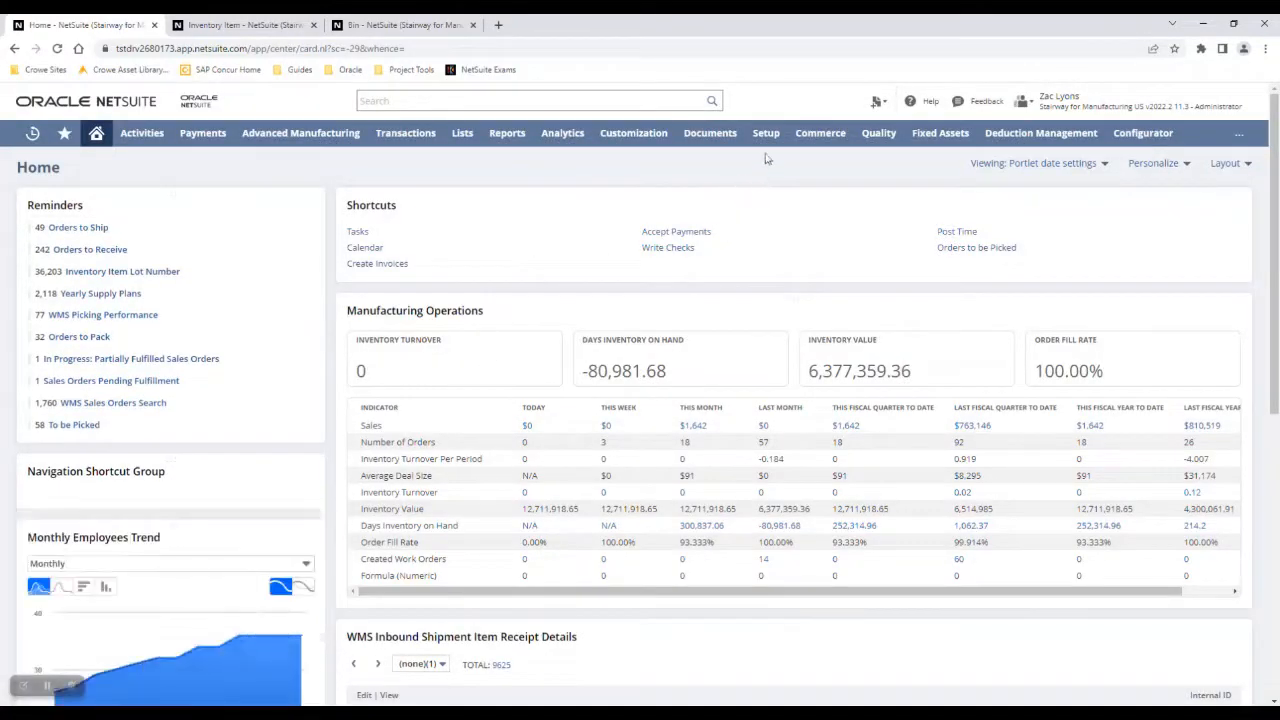
Open the Mobile - App link from Setup's Custom menu in a new tab and begin a new session.
mouse_move(768, 145)
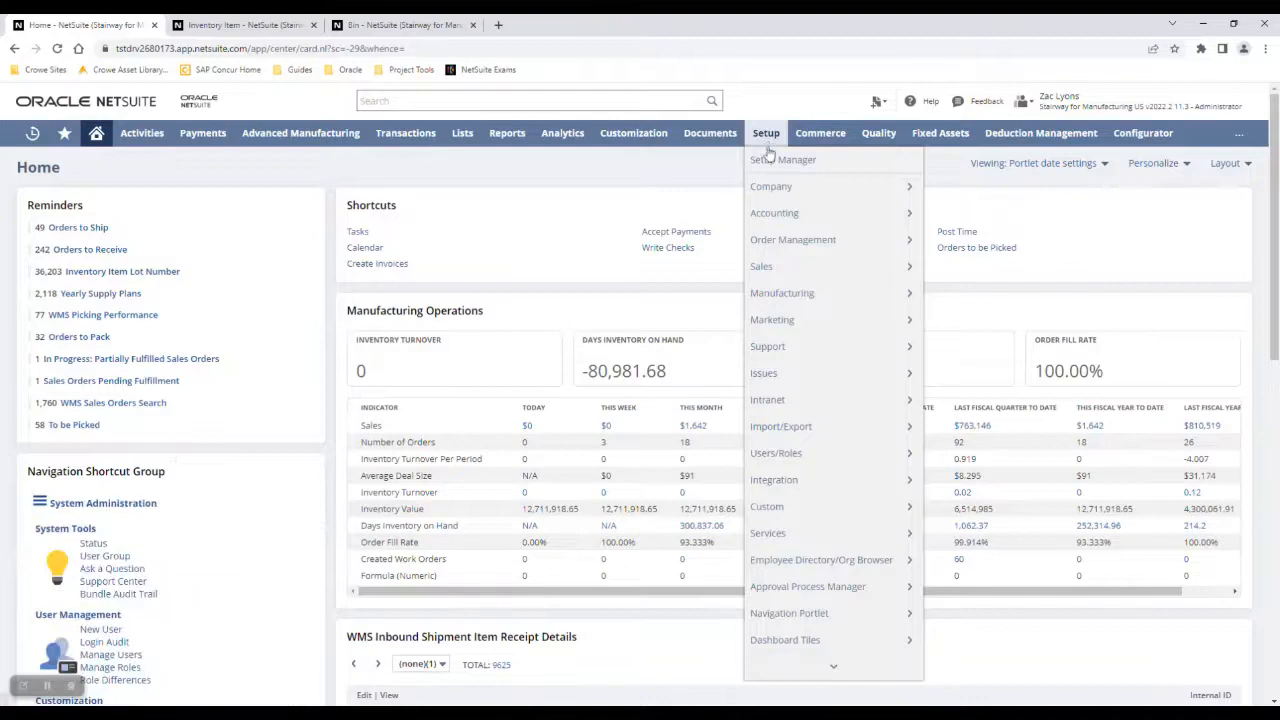
mouse_move(798, 516)
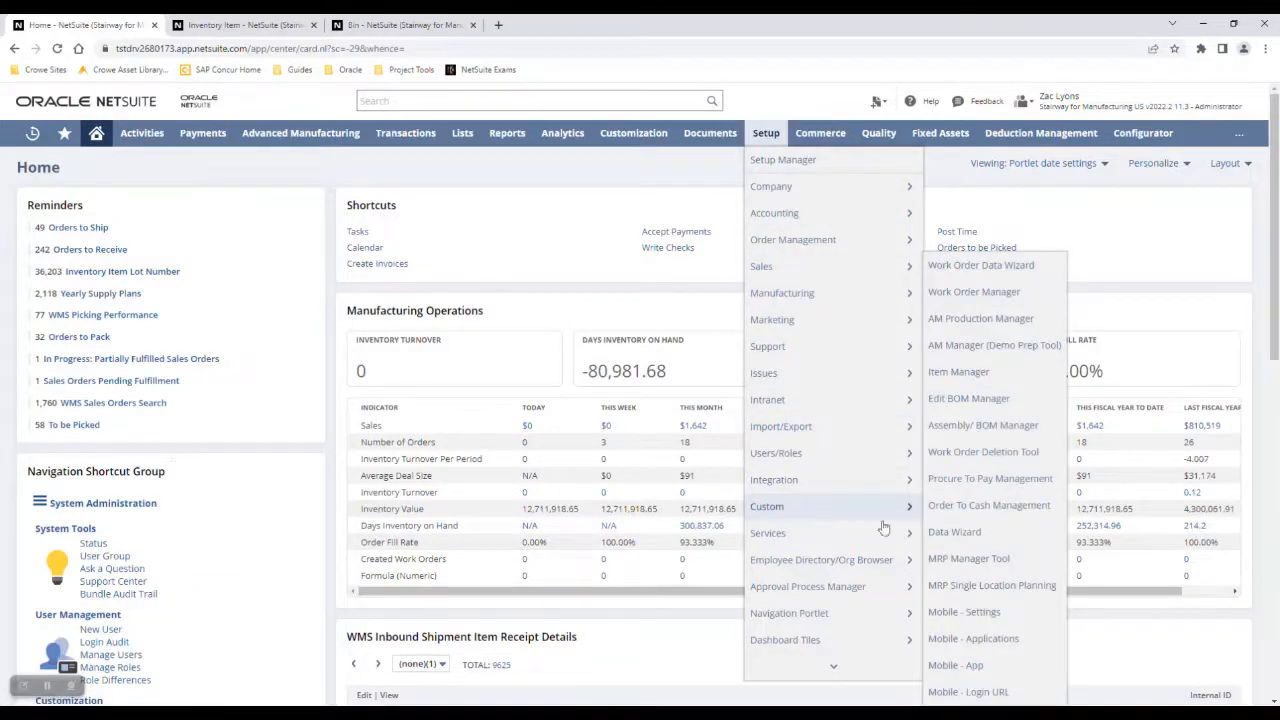
right_click(995, 673)
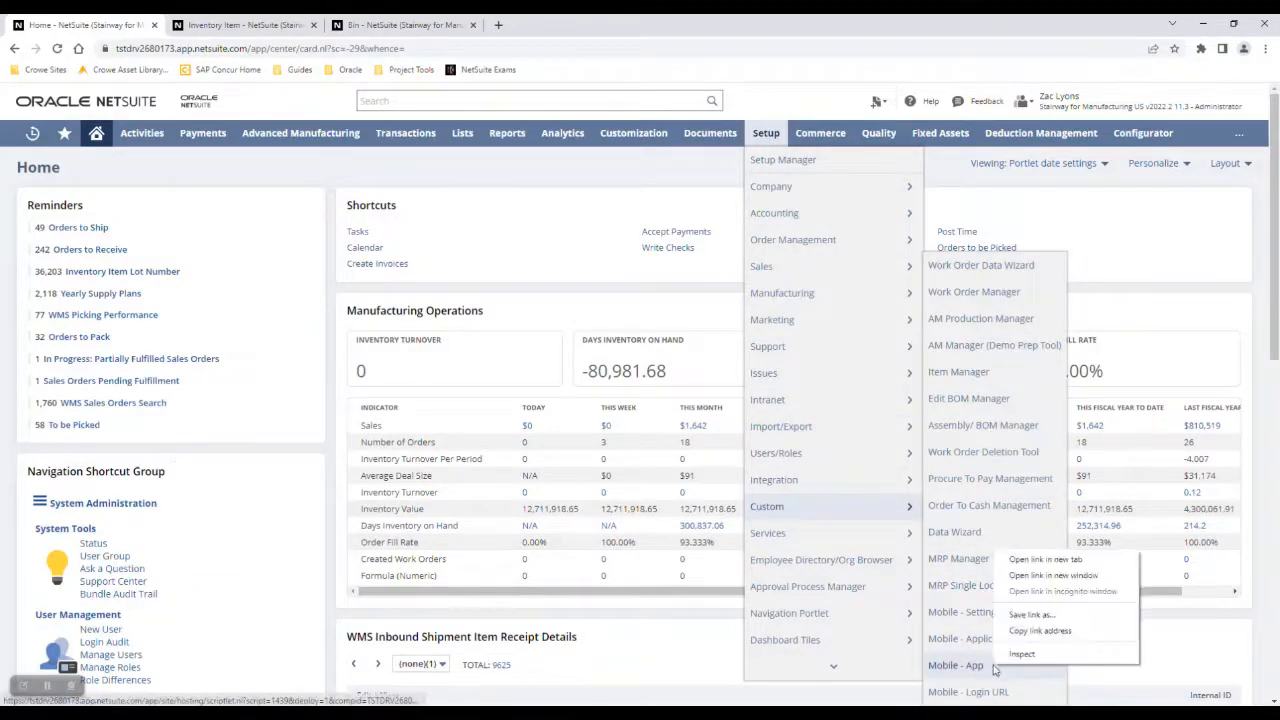
left_click(1026, 562)
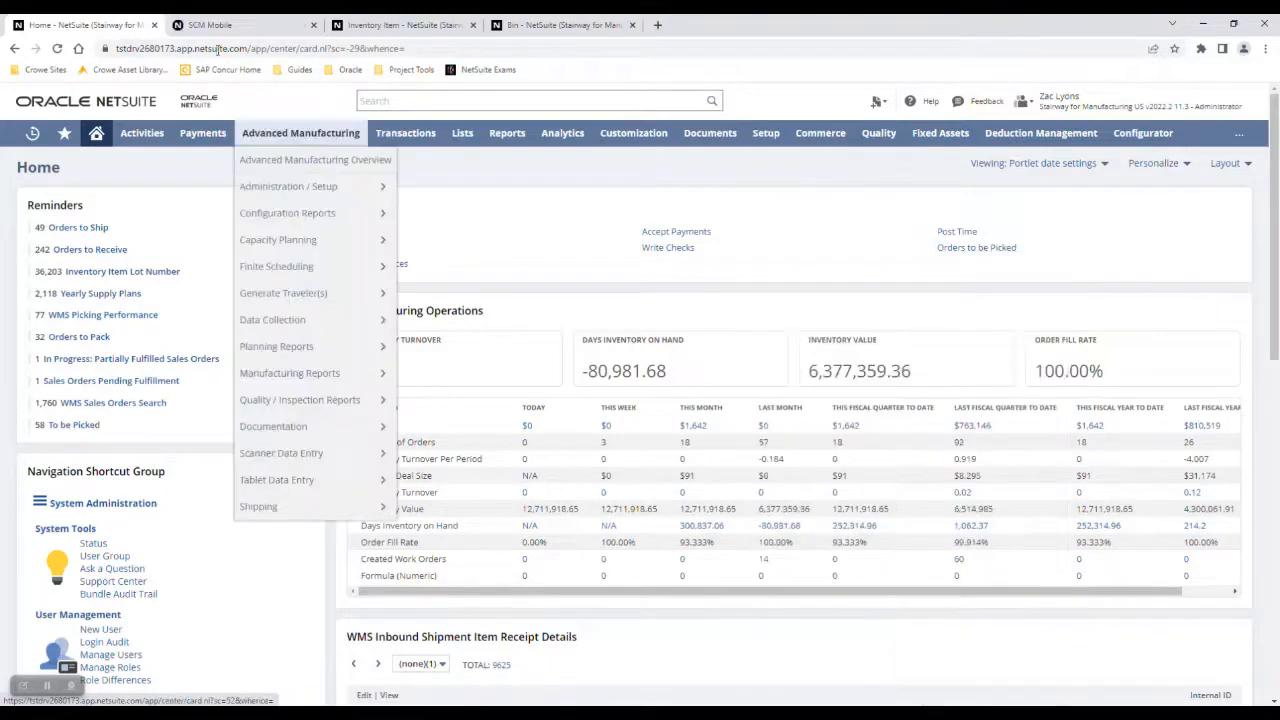
left_click(228, 25)
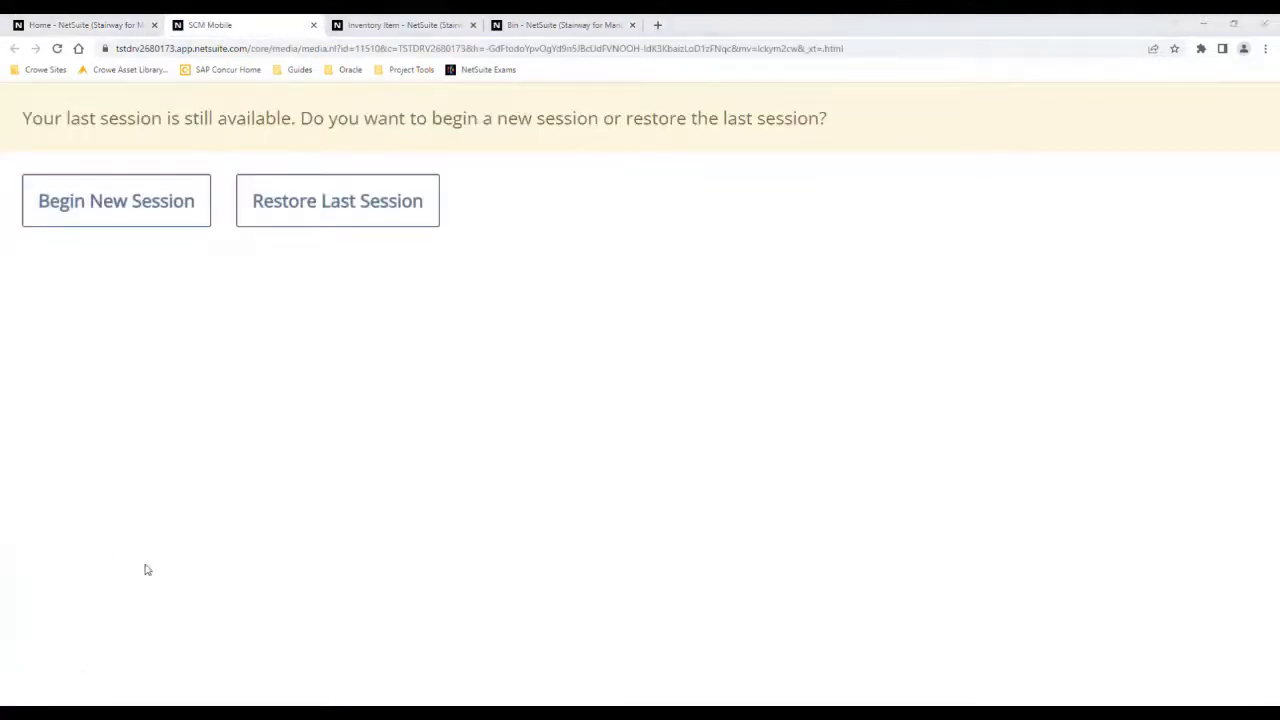
left_click(114, 220)
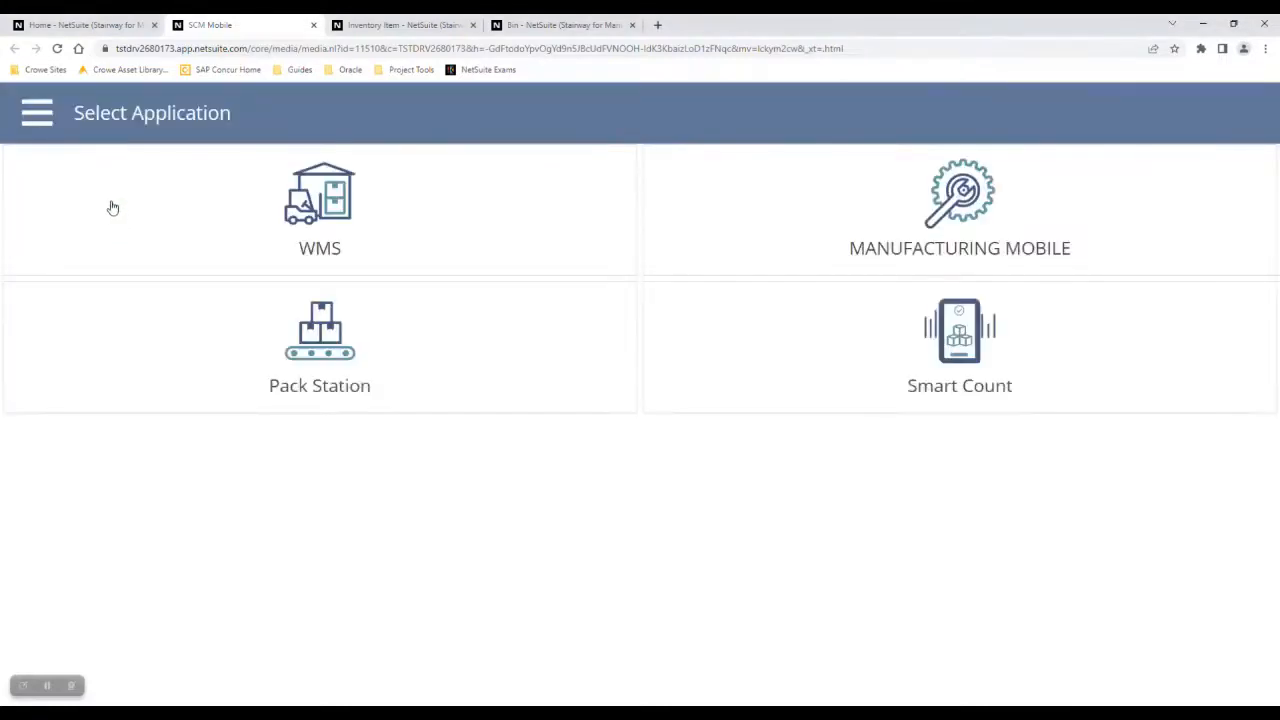
Open WMS for the San Francisco warehouse and go to Inventory replenishment tasks.
left_click(112, 200)
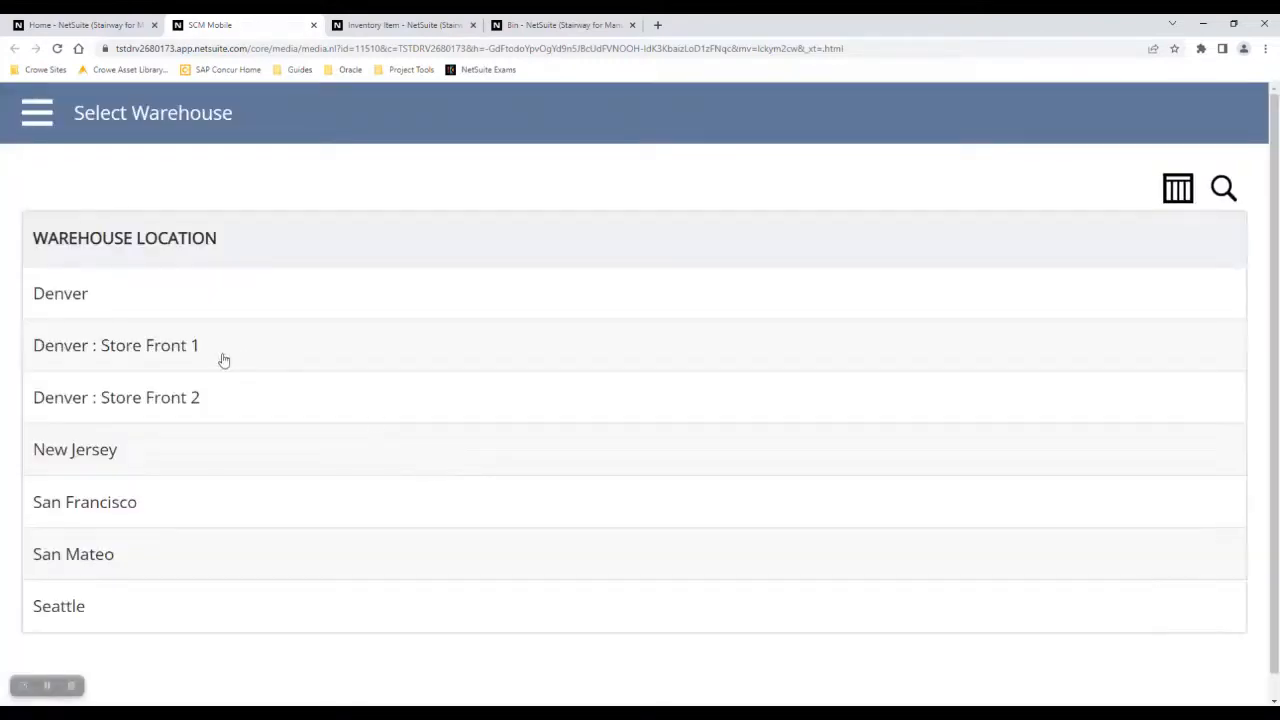
left_click(120, 507)
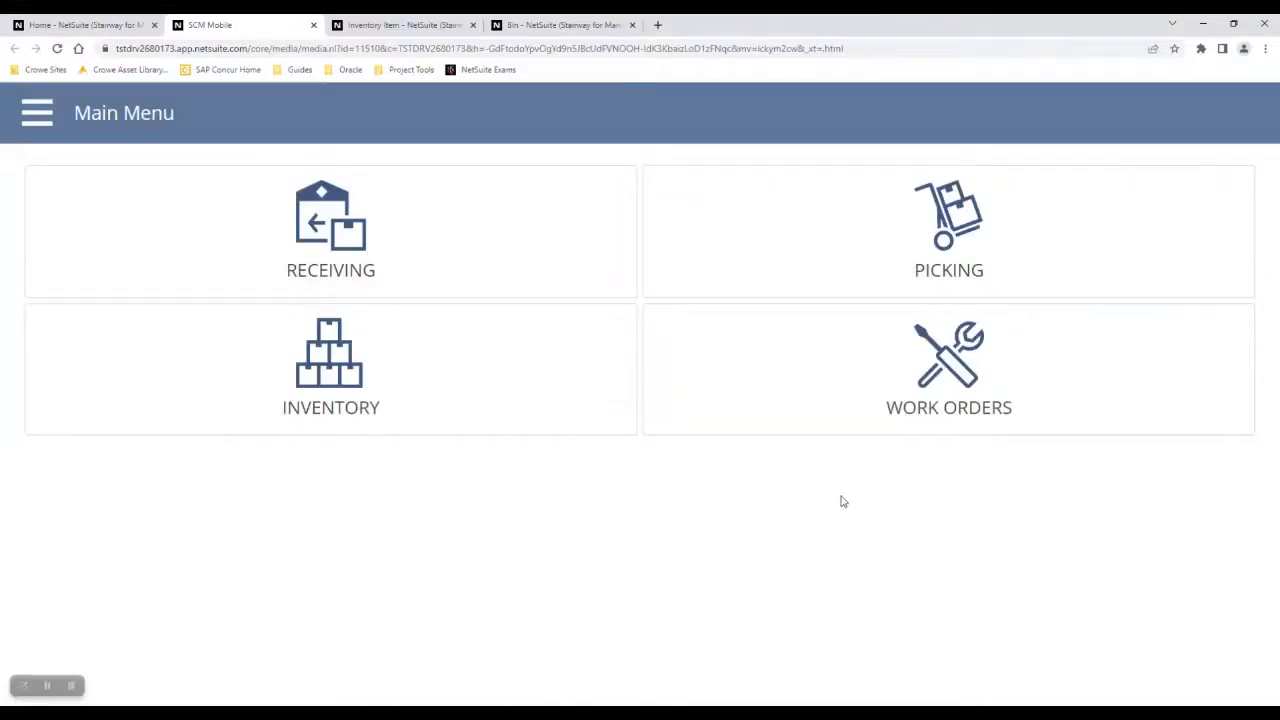
left_click(390, 398)
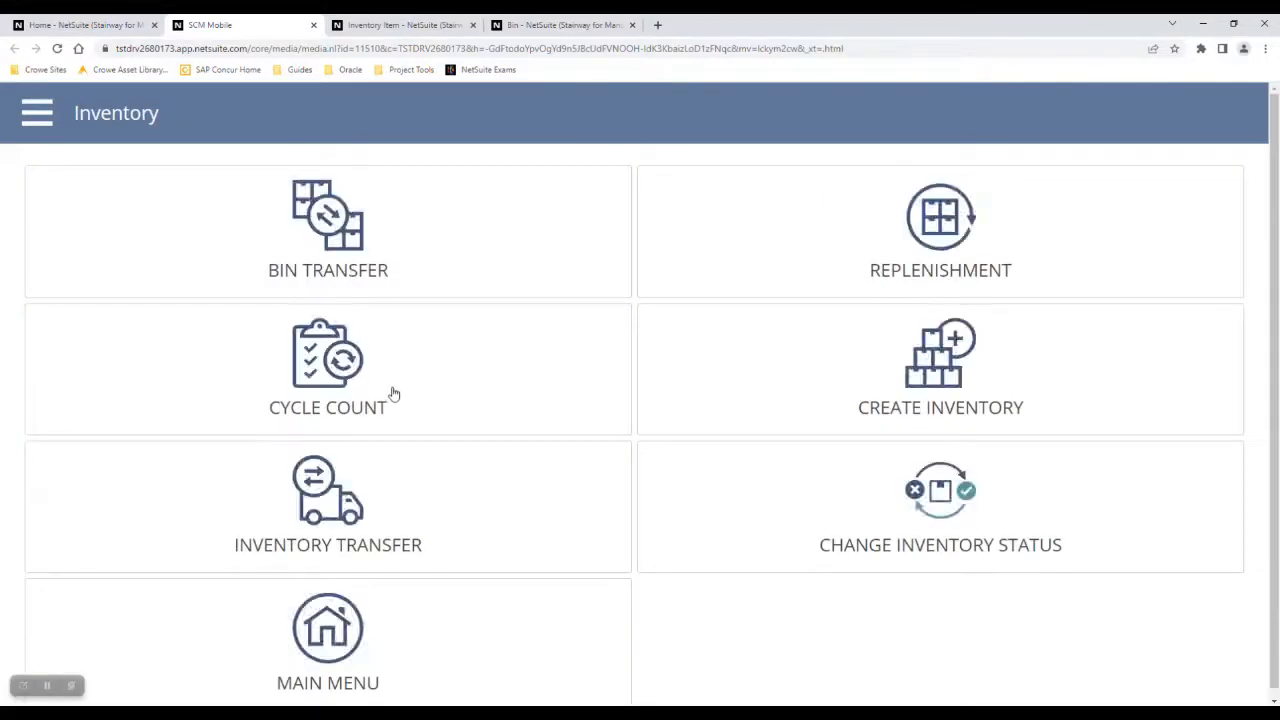
left_click(845, 232)
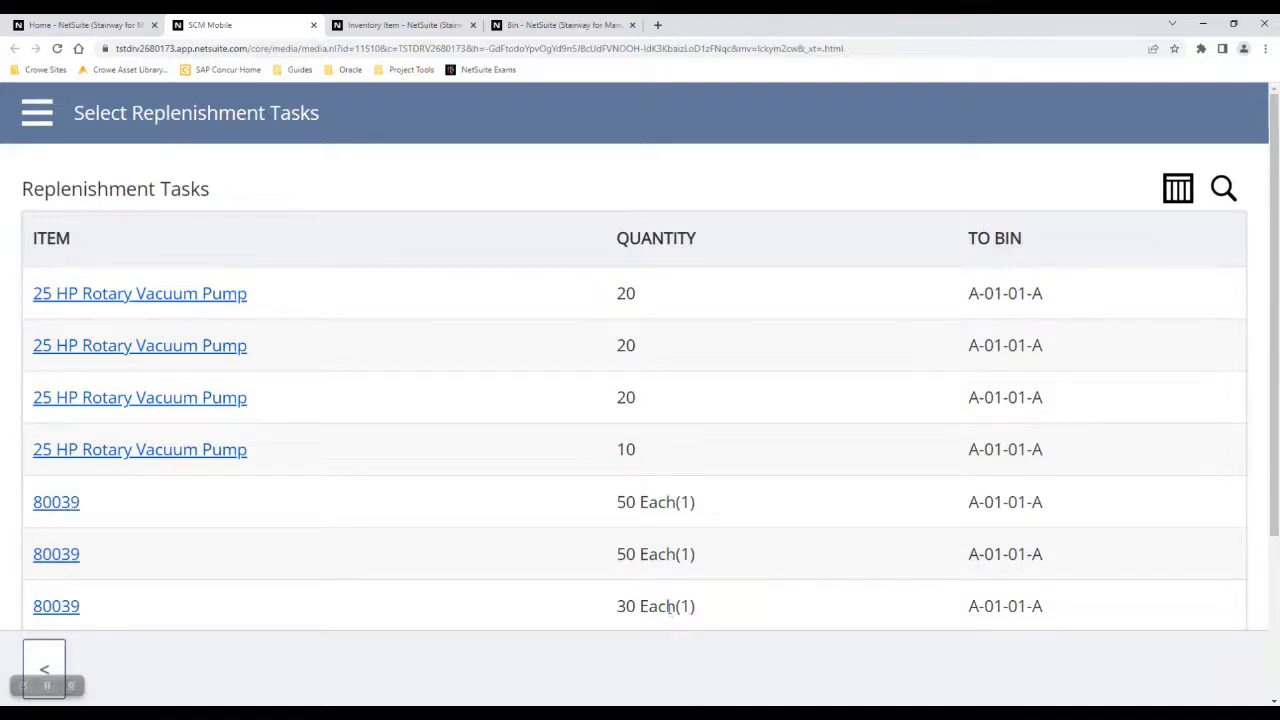
Complete the first 80039 replenishment task, moving 50 Each from bin A-01-01-B to A-01-01-A, and continue to the next task.
left_click(48, 506)
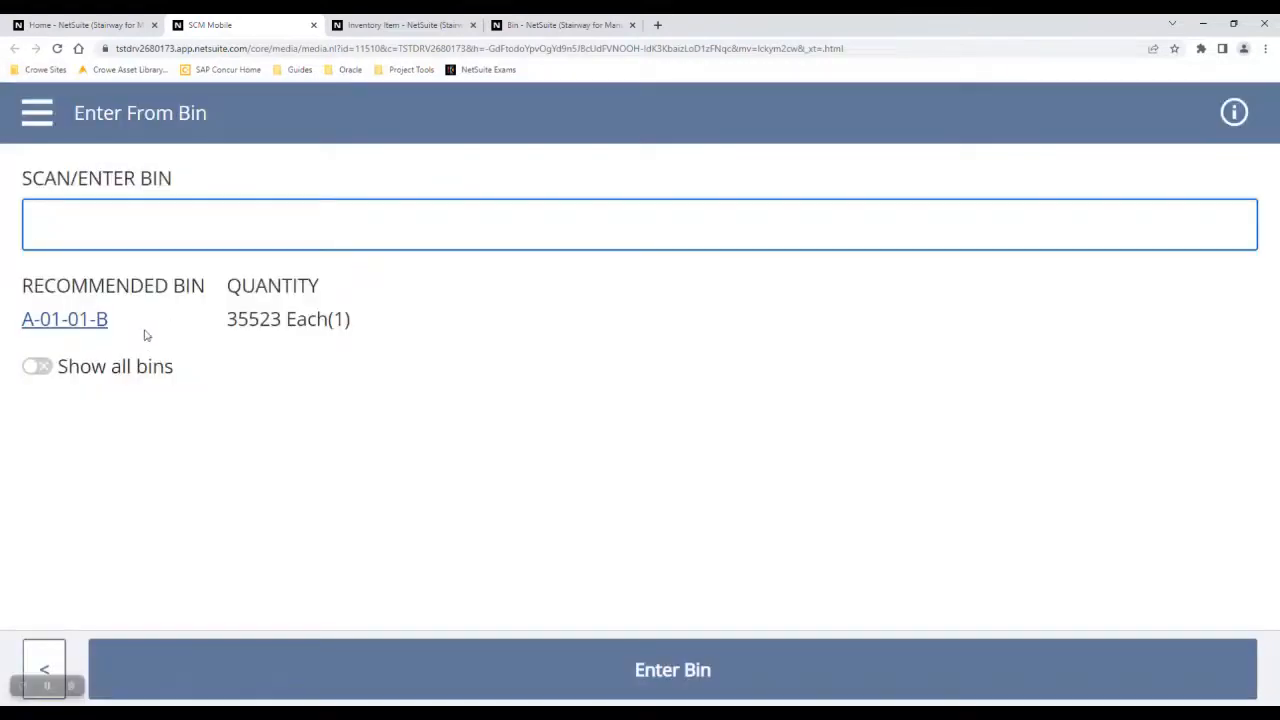
left_click(88, 320)
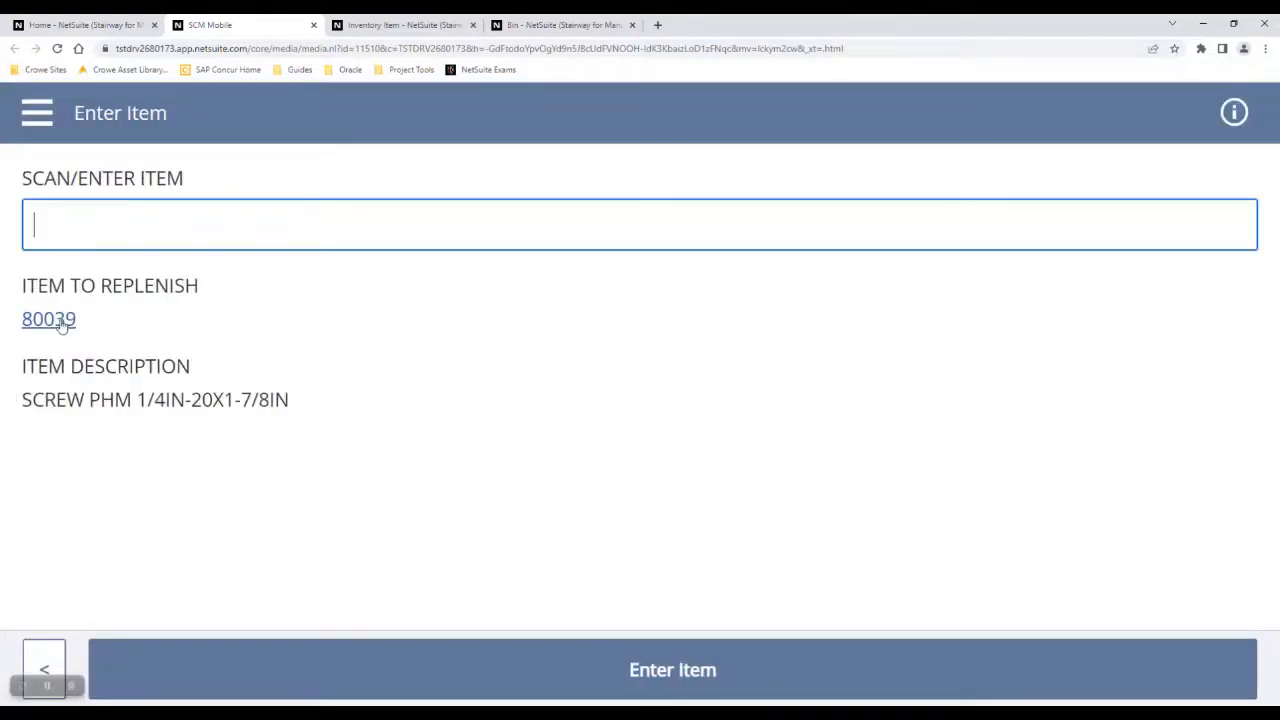
left_click(58, 325)
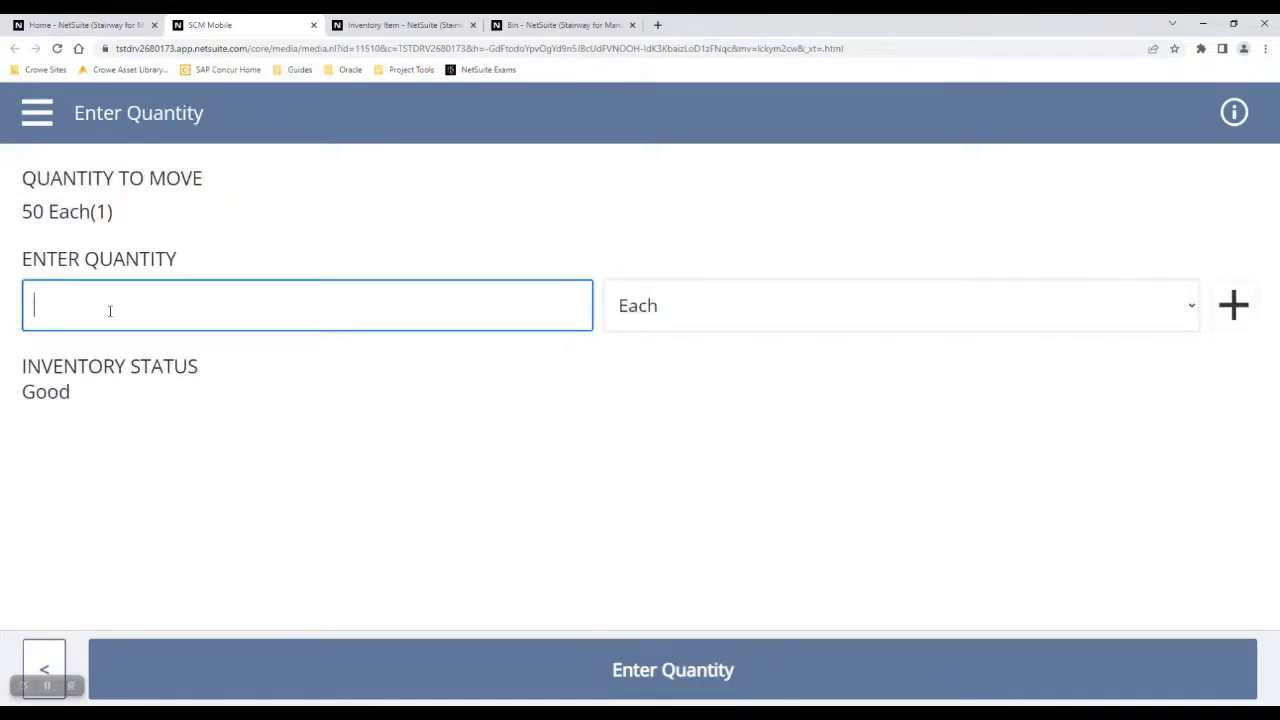
type("50")
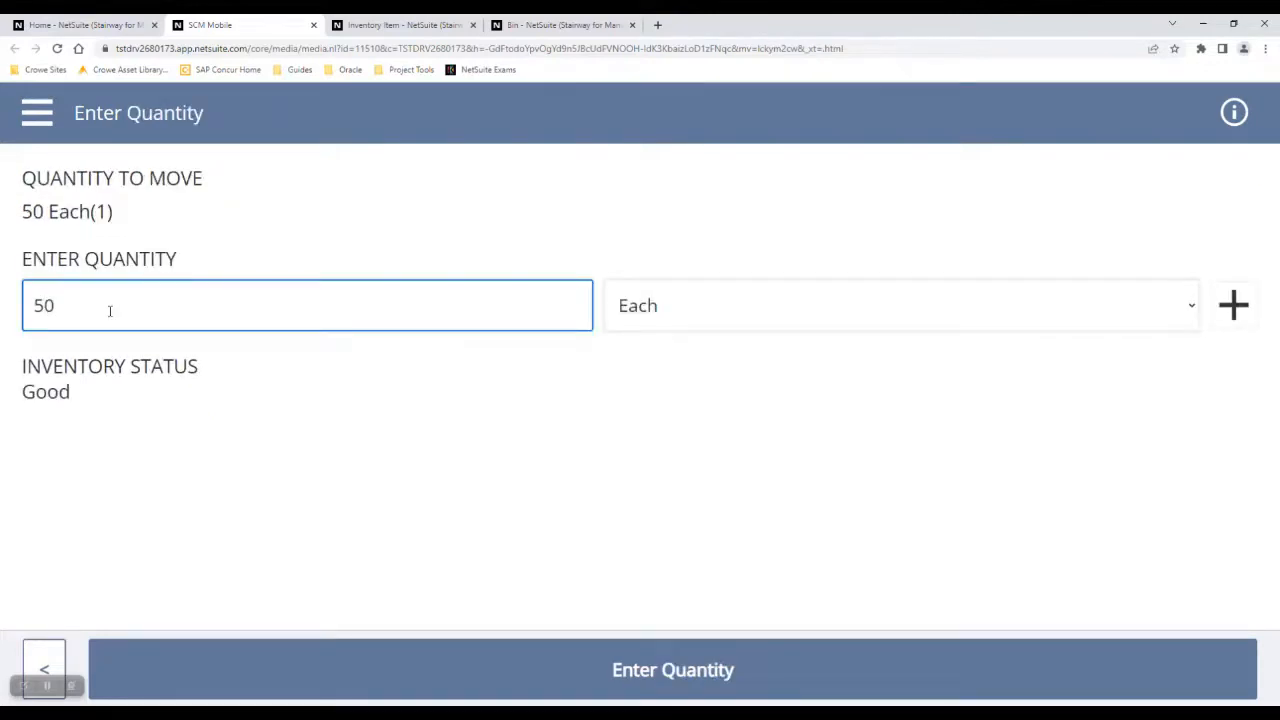
left_click(432, 689)
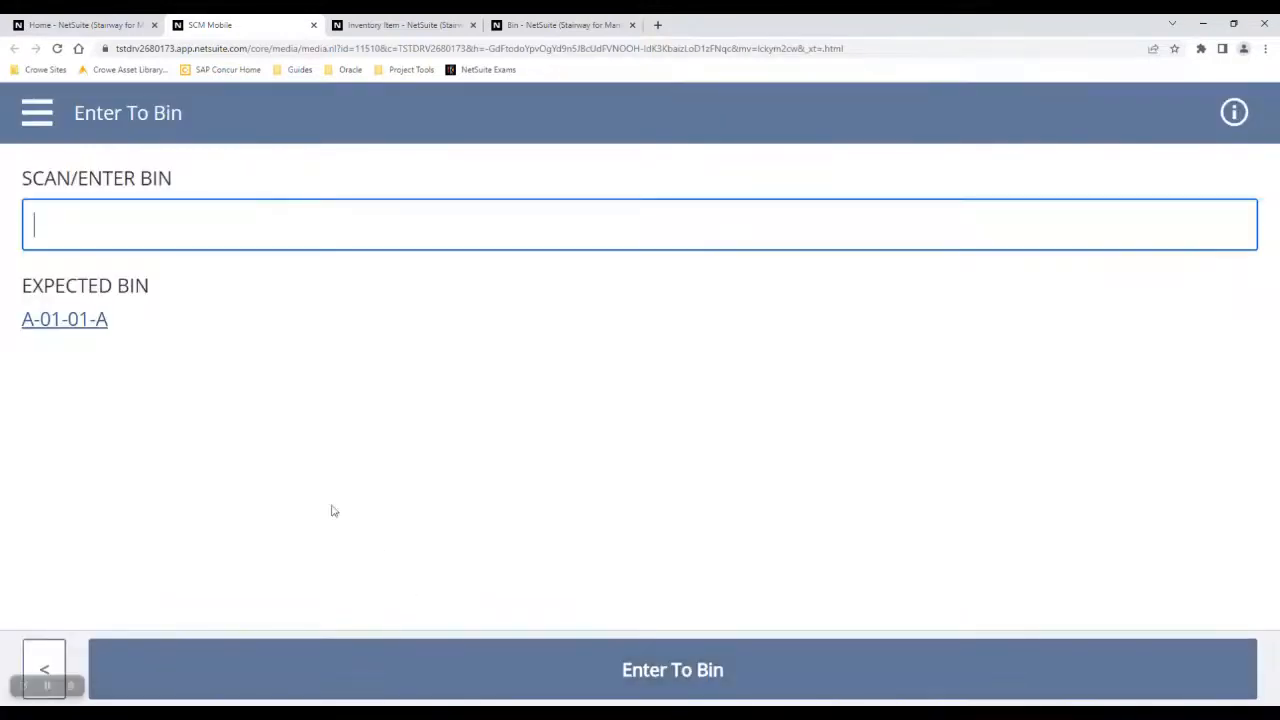
left_click(64, 322)
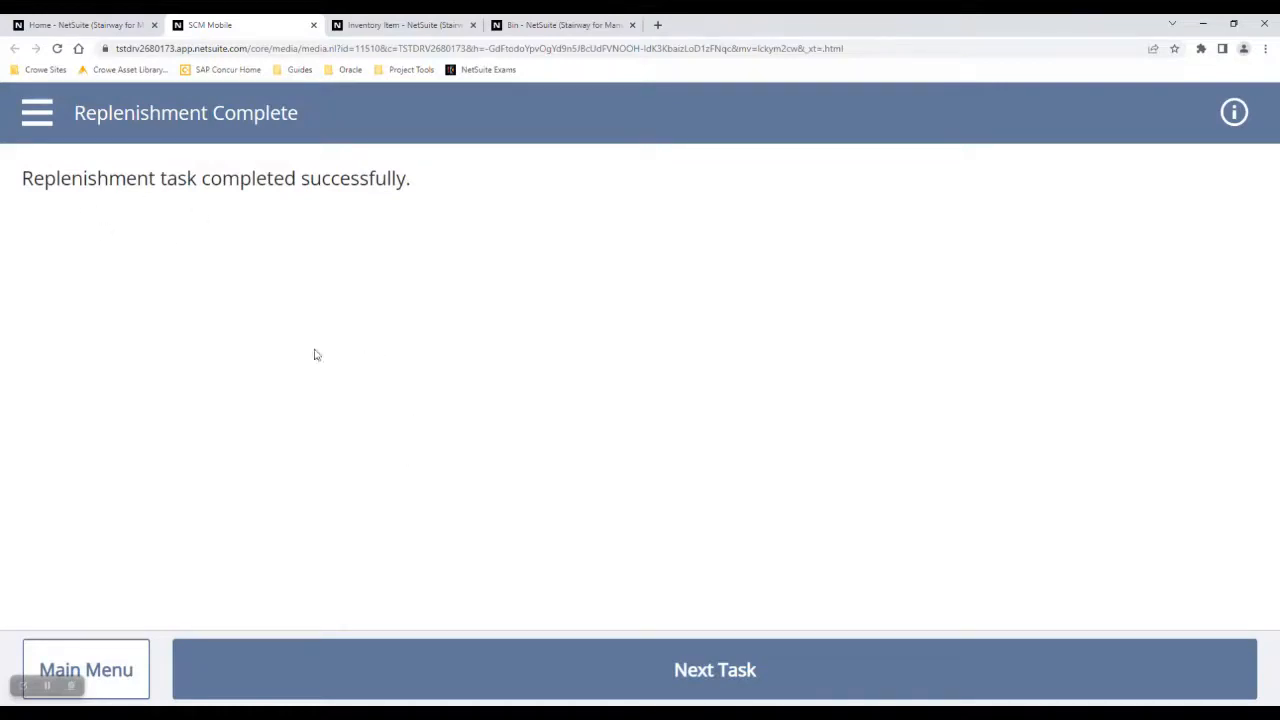
left_click(541, 675)
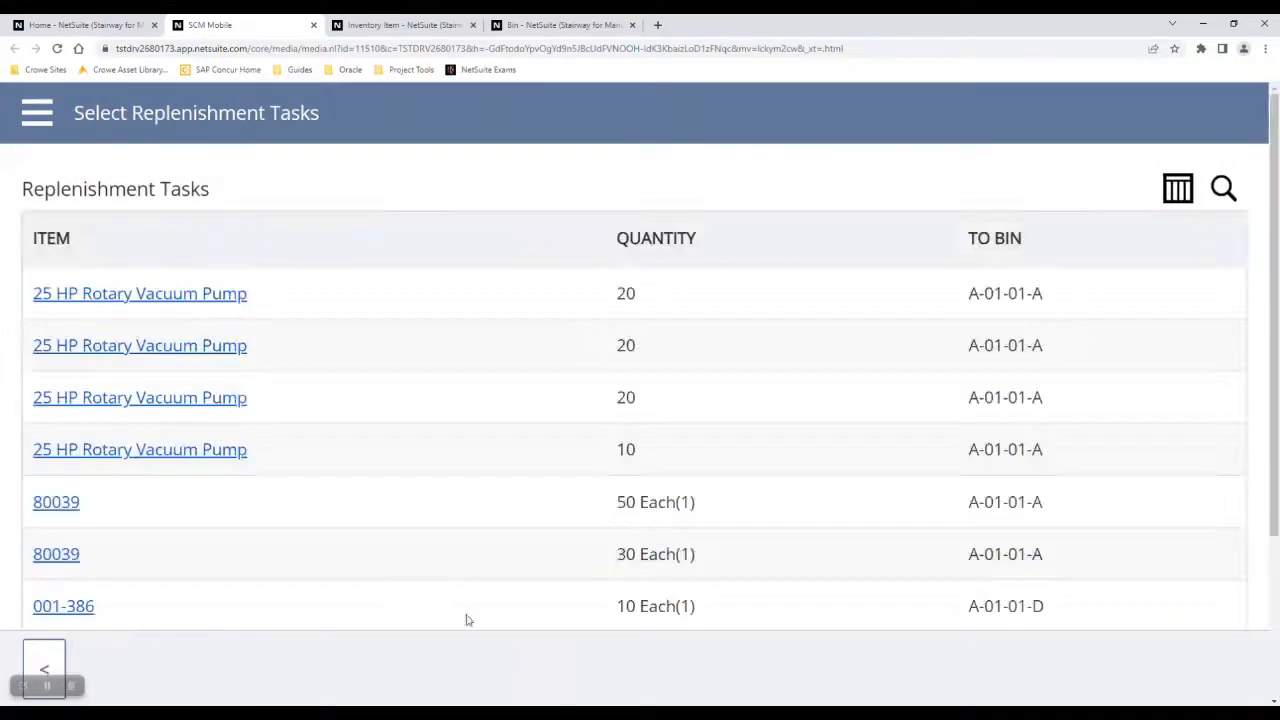
Complete another 80039 replenishment task, moving 50 Each from bin A-01-01-B into bin A-01-01-A.
left_click(56, 502)
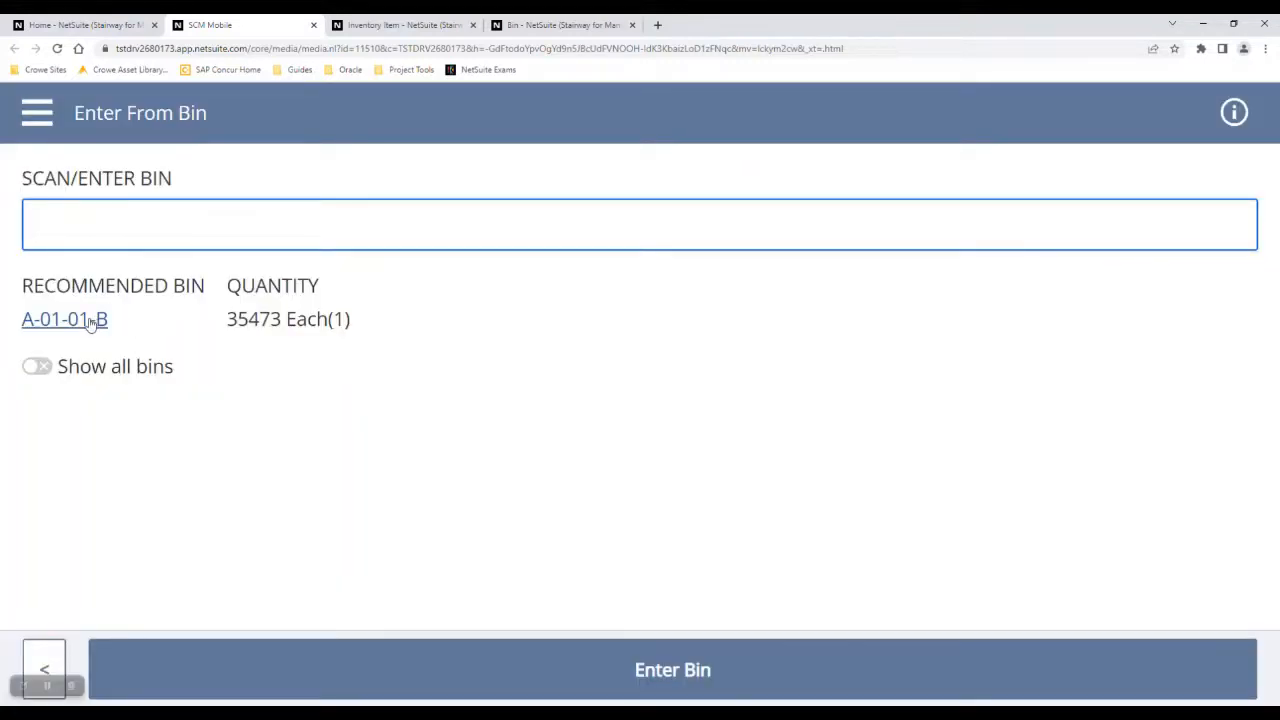
left_click(90, 320)
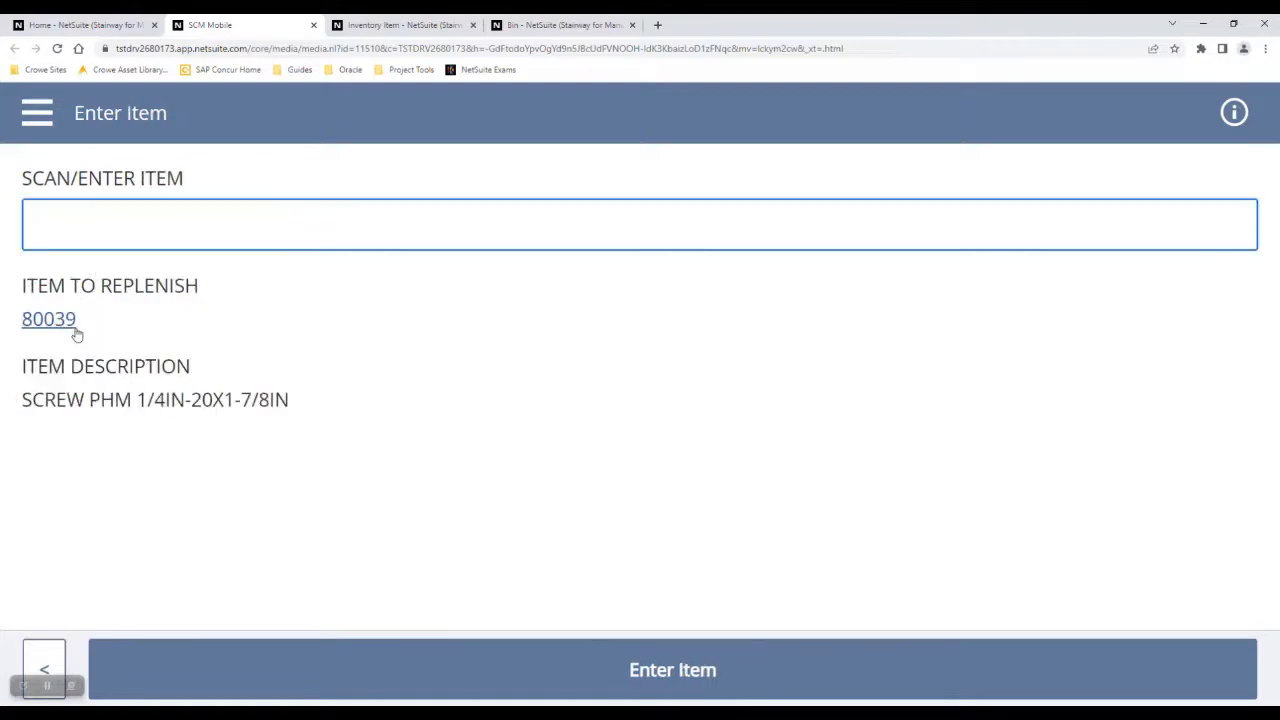
left_click(60, 324)
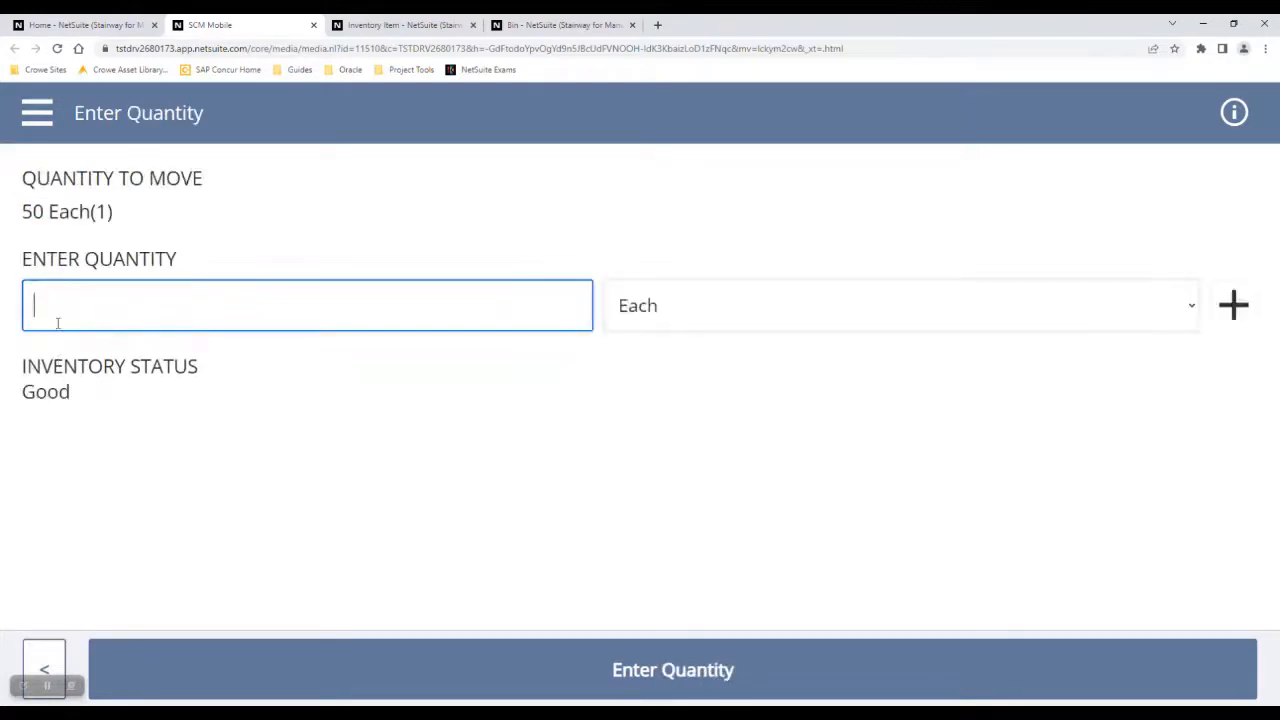
type("50")
left_click(435, 680)
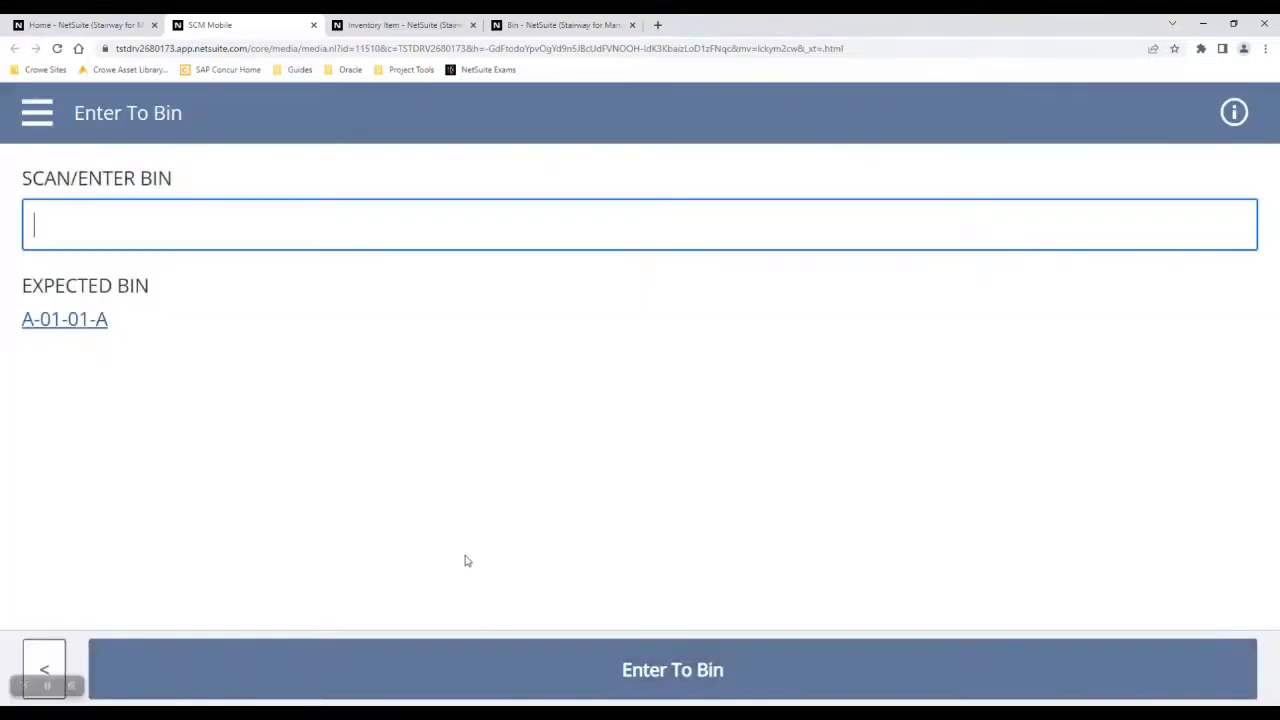
left_click(99, 319)
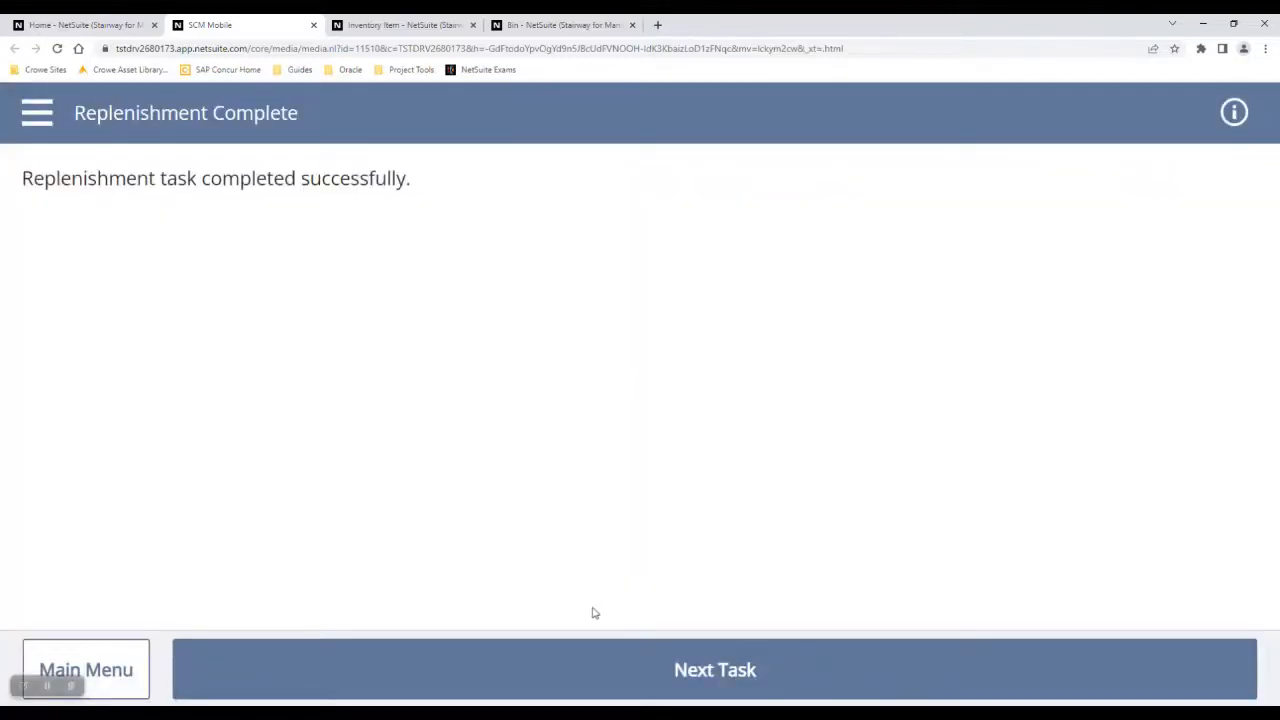
left_click(306, 669)
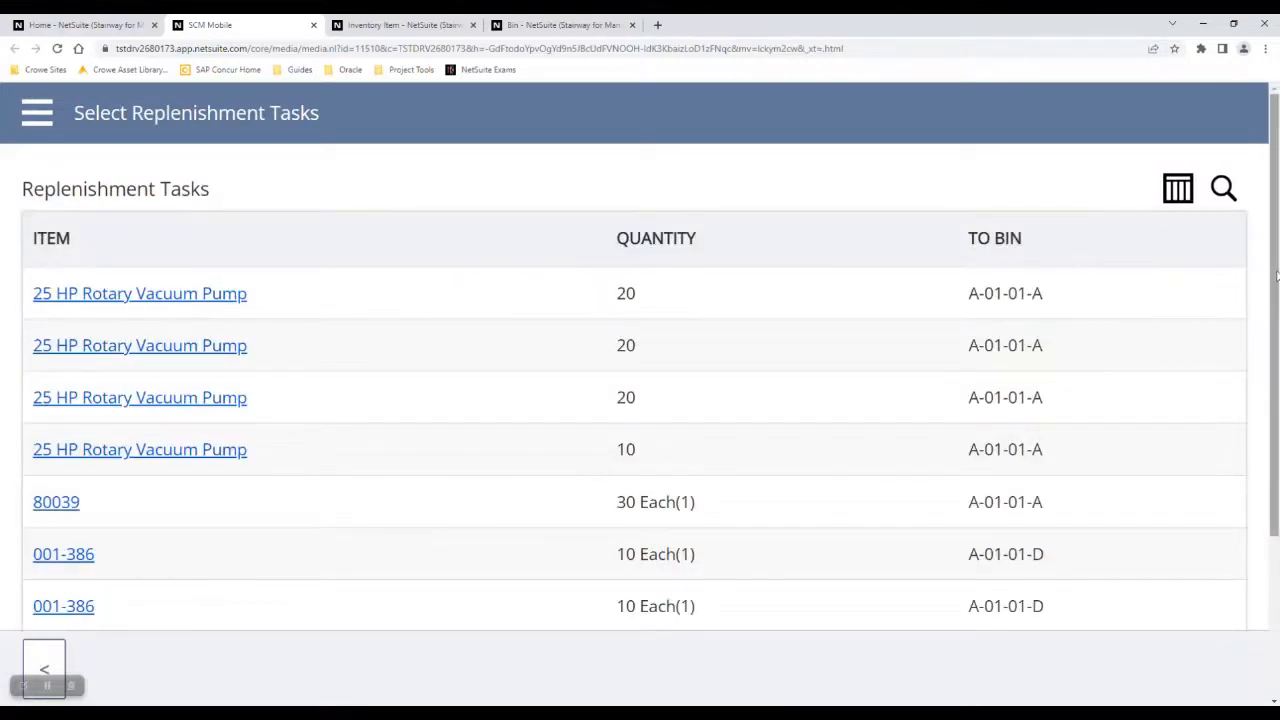
mouse_move(1276, 277)
left_mouse_down()
mouse_move(1276, 397)
mouse_move(1276, 262)
left_mouse_up()
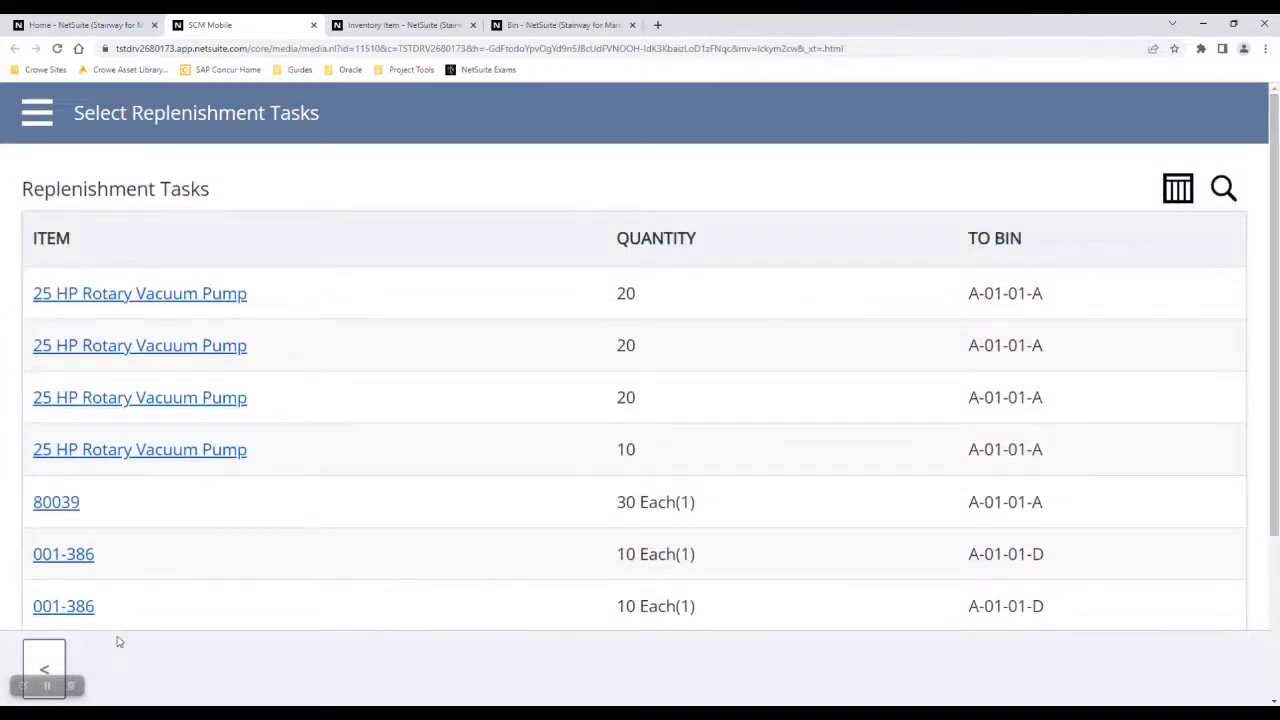